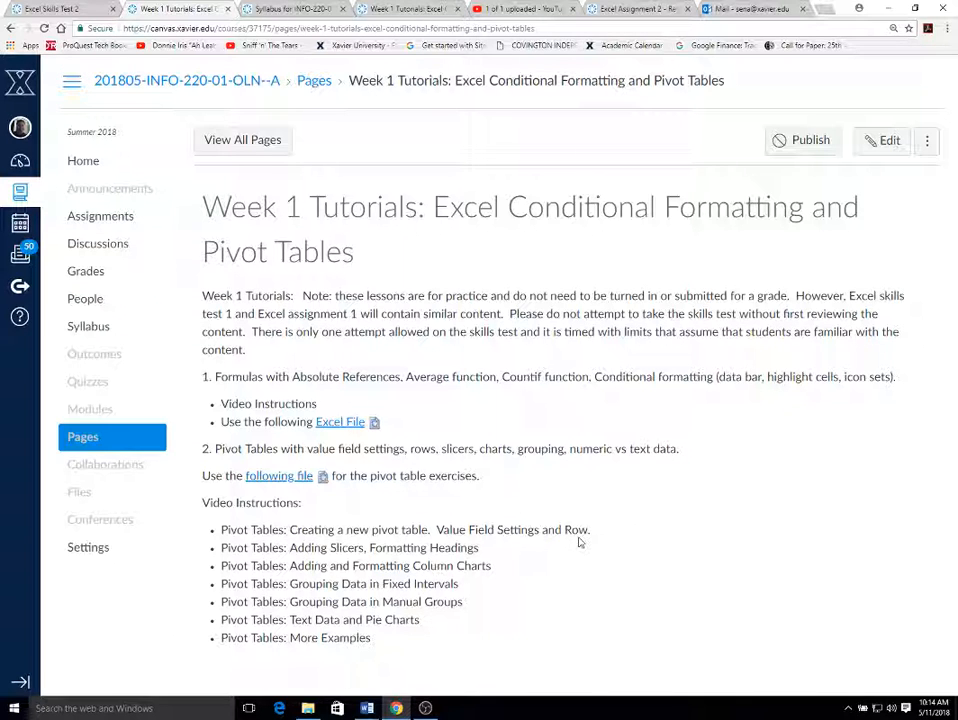
Step: Download the pivot table exercise file as week1-pivottables (5) and open it in Excel with editing enabled
{"action": "left_click", "coordinate": [290, 479]}
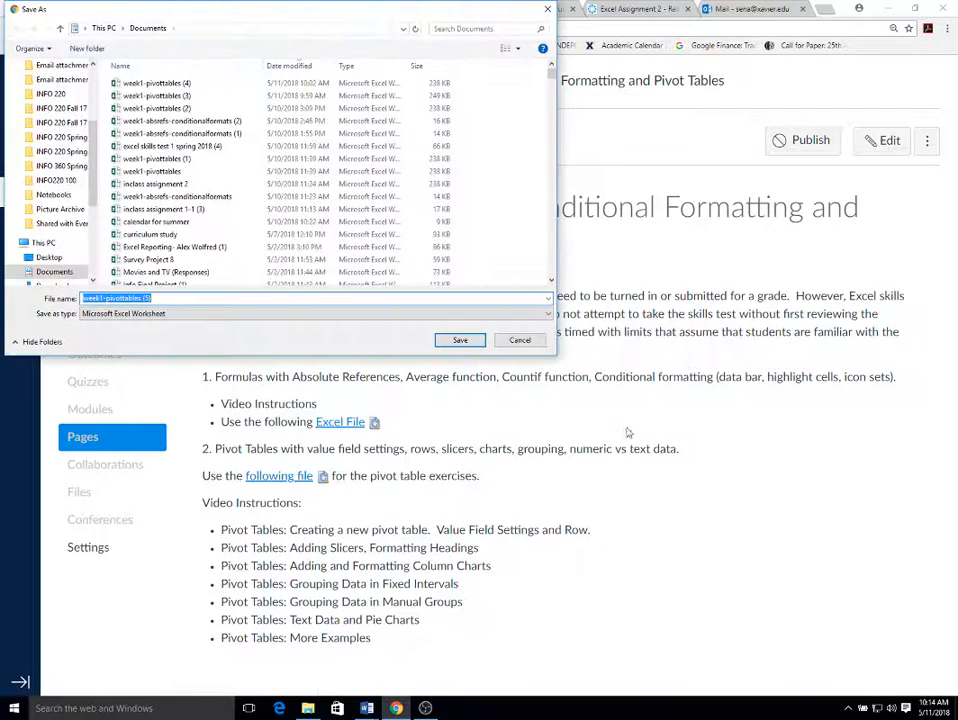
{"action": "left_click", "coordinate": [465, 342]}
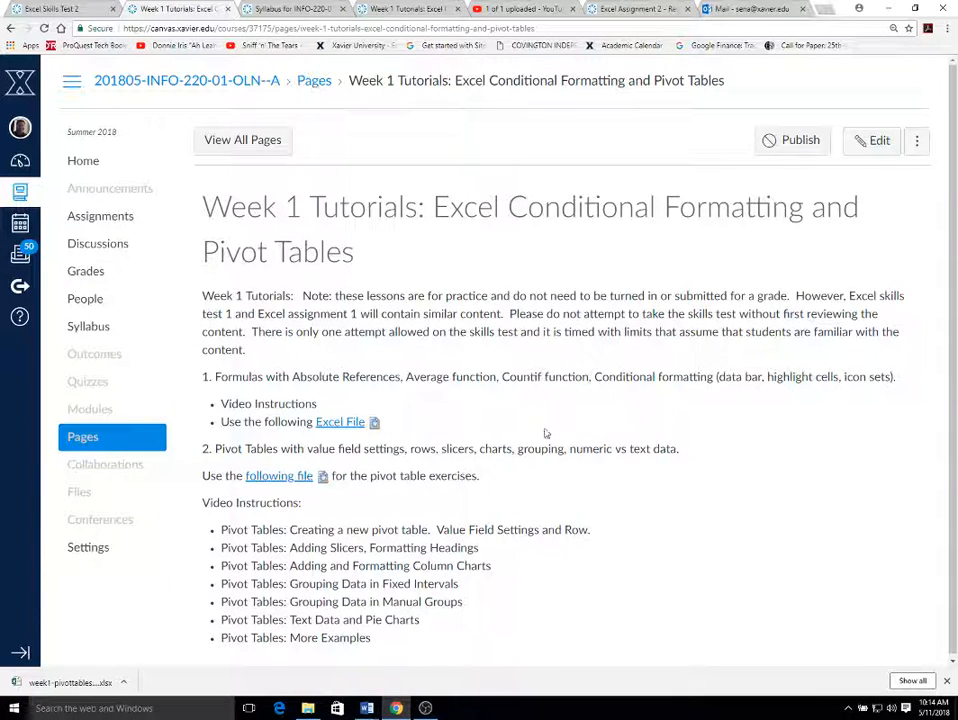
{"action": "left_click", "coordinate": [74, 684]}
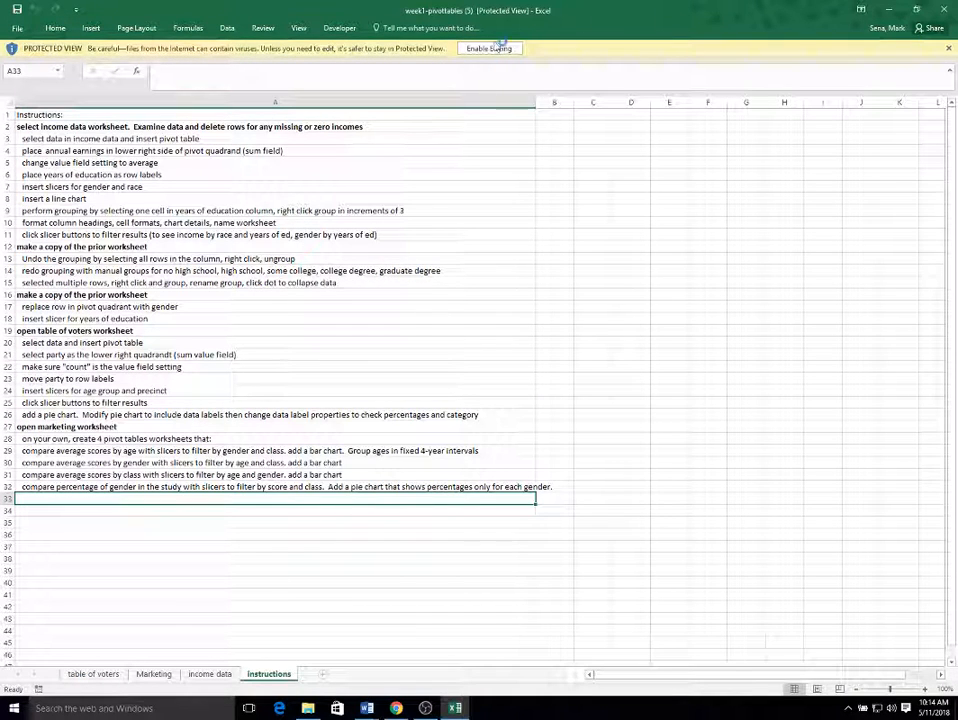
{"action": "left_click", "coordinate": [495, 51]}
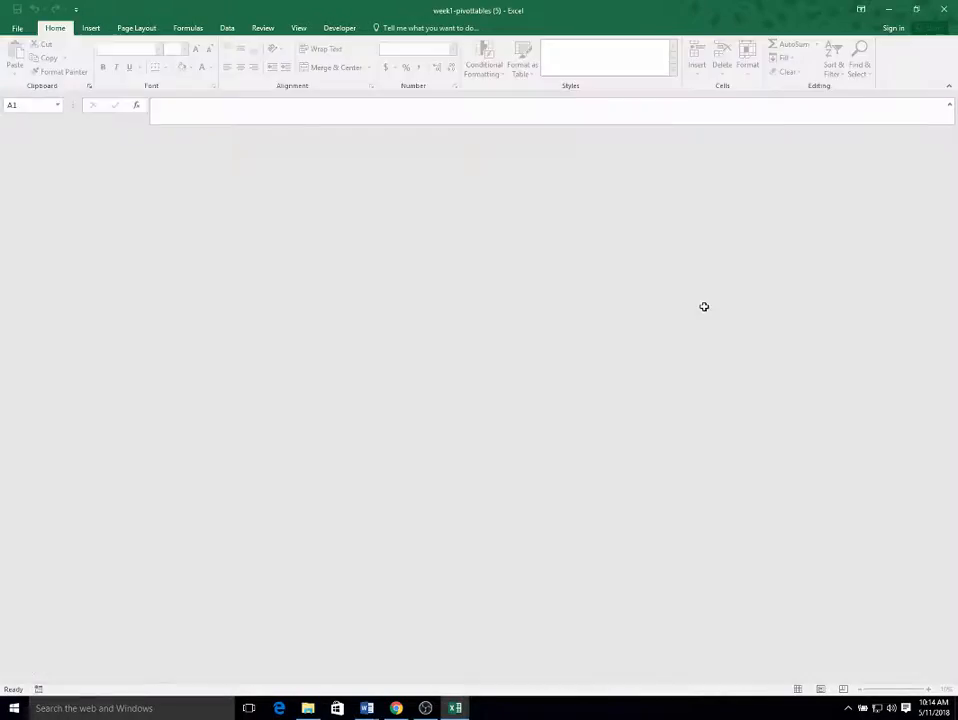
{"action": "scroll", "coordinate": [659, 387], "scroll_direction": "up", "scroll_amount": 5}
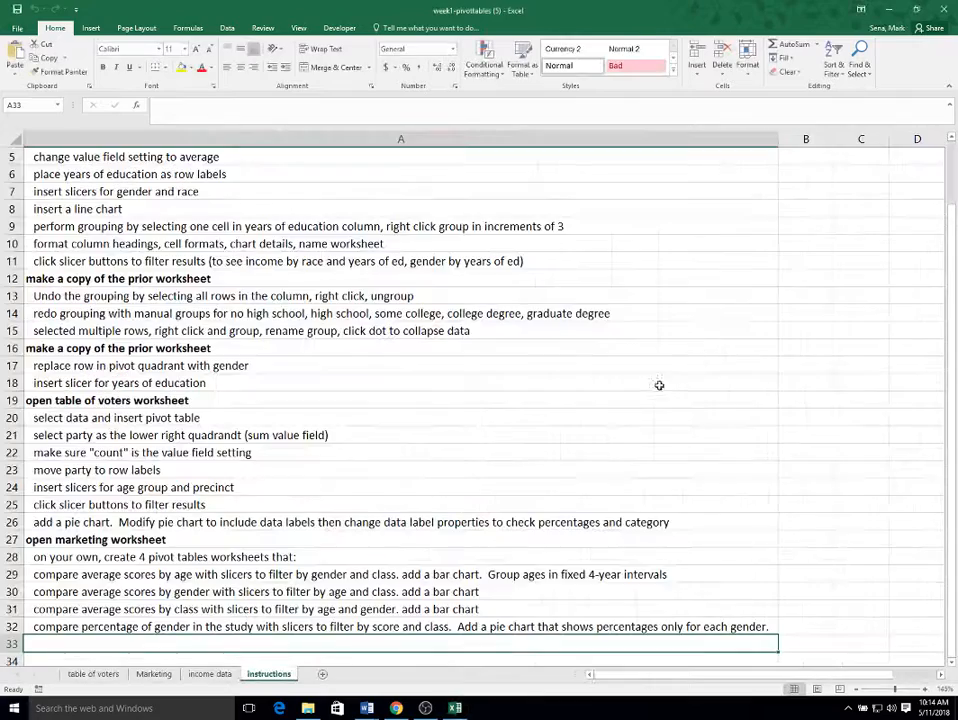
{"action": "scroll", "coordinate": [654, 389], "scroll_direction": "up", "scroll_amount": 4}
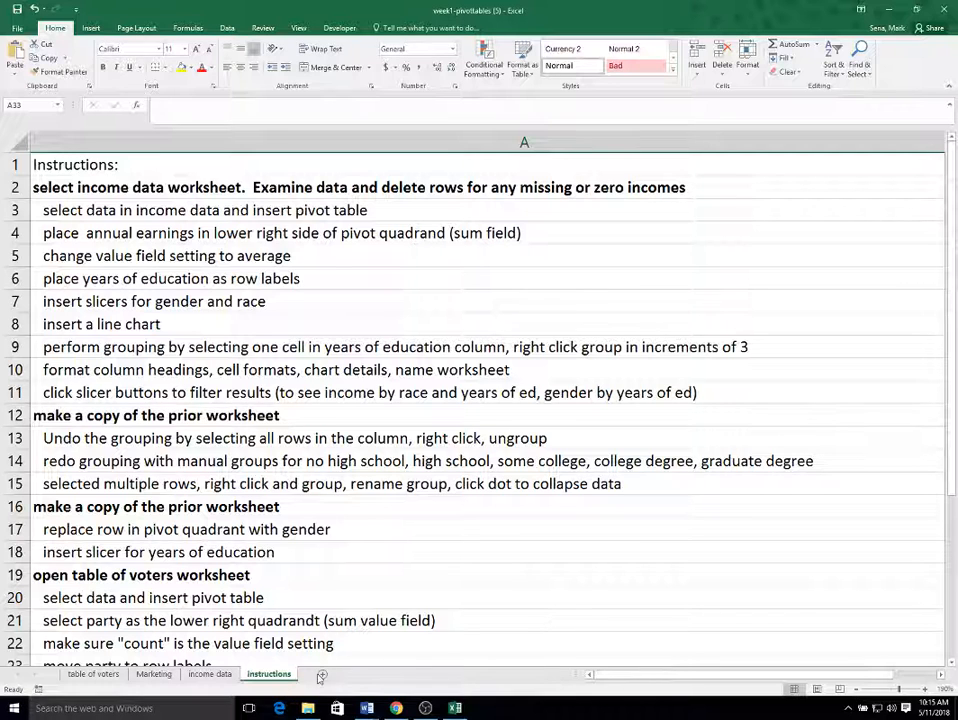
Step: Open the income data worksheet and review its Education, Yearly Earnings, Race and Gender column headings
{"action": "left_click", "coordinate": [226, 677]}
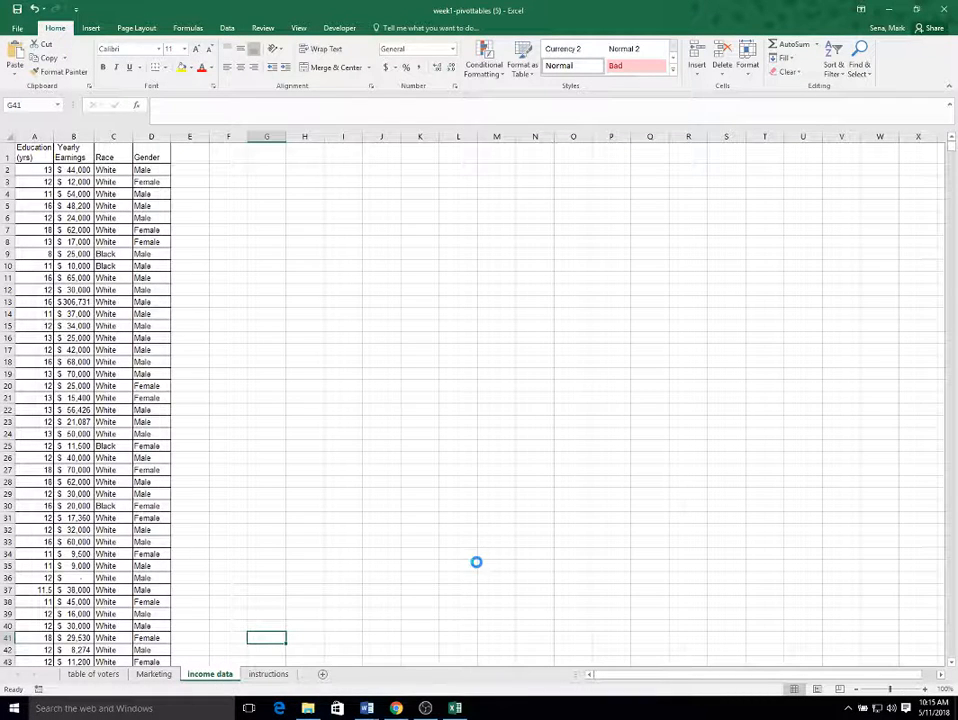
{"action": "scroll", "coordinate": [476, 562], "scroll_direction": "up", "scroll_amount": 10, "text": "ctrl"}
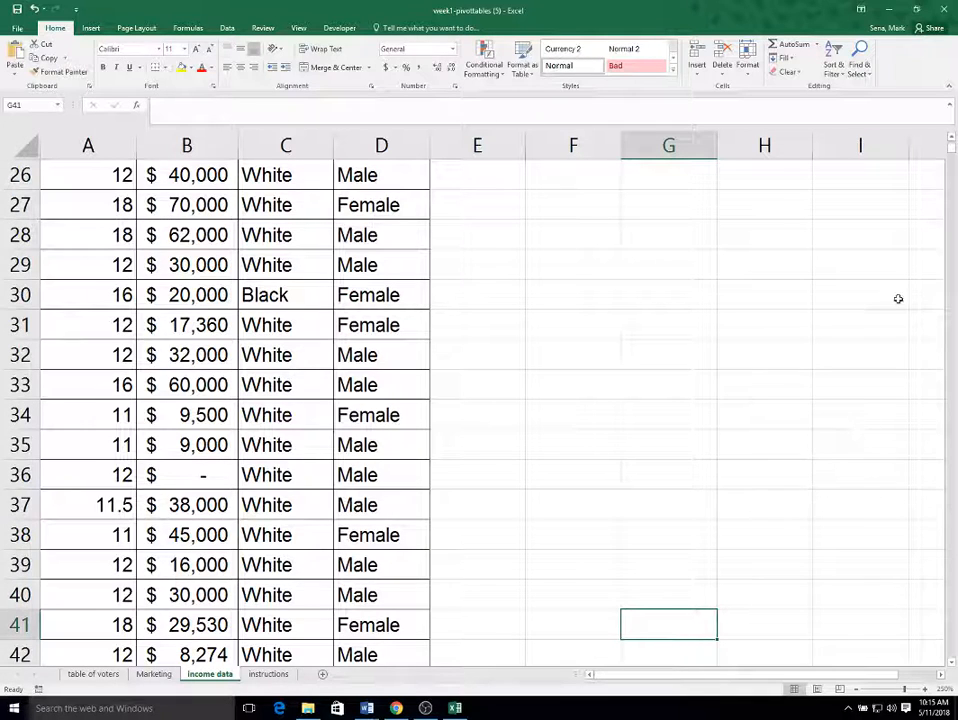
{"action": "scroll", "coordinate": [880, 321], "scroll_direction": "up", "scroll_amount": 8}
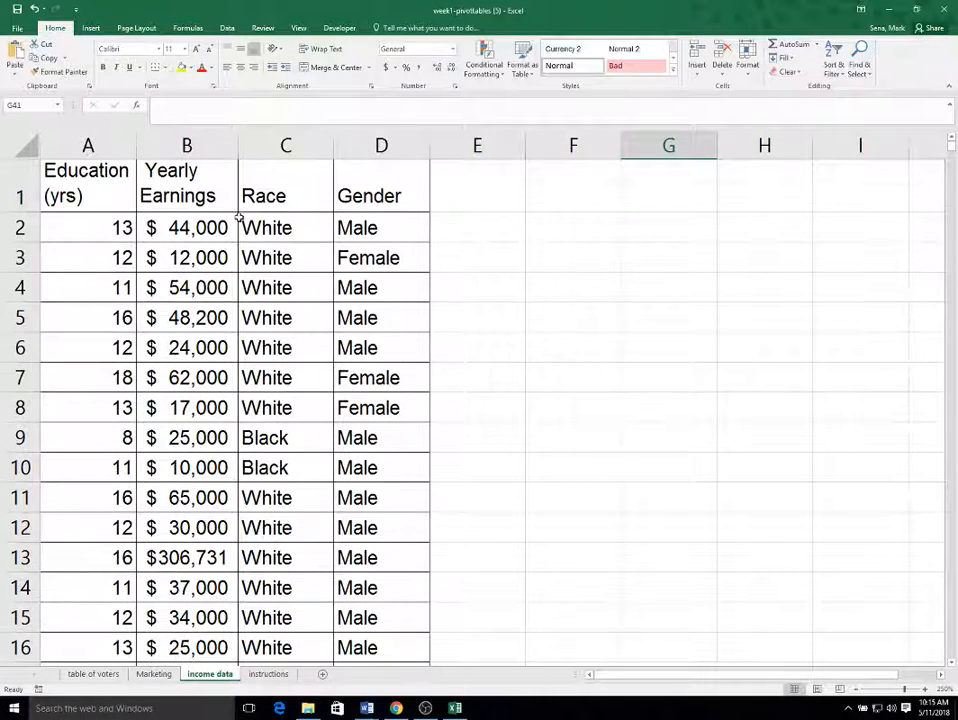
{"action": "left_click", "coordinate": [237, 191]}
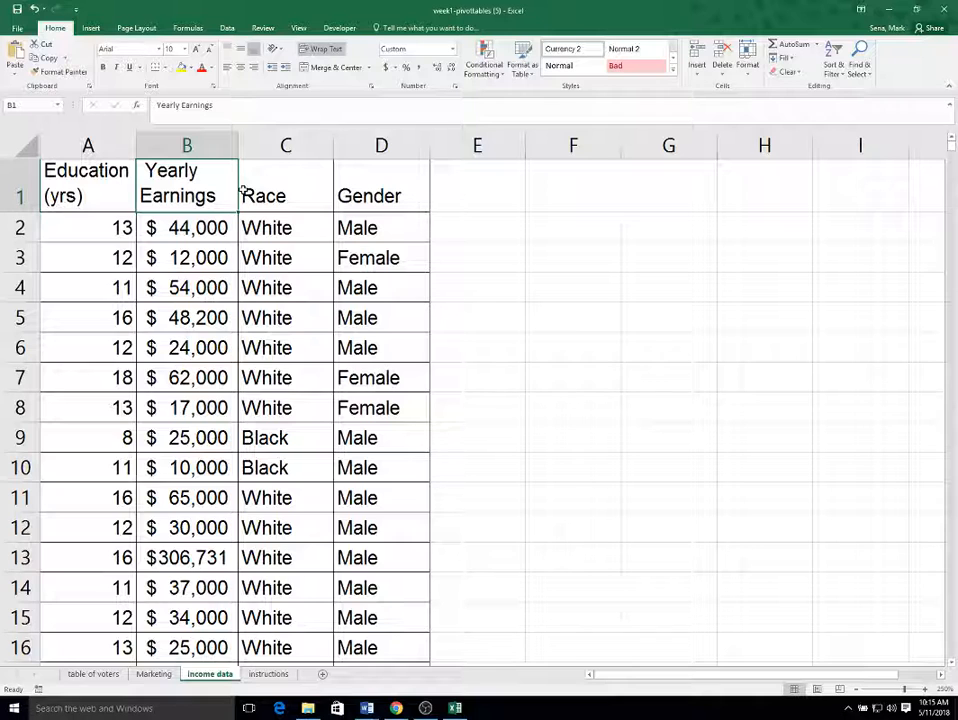
{"action": "key", "text": "Down"}
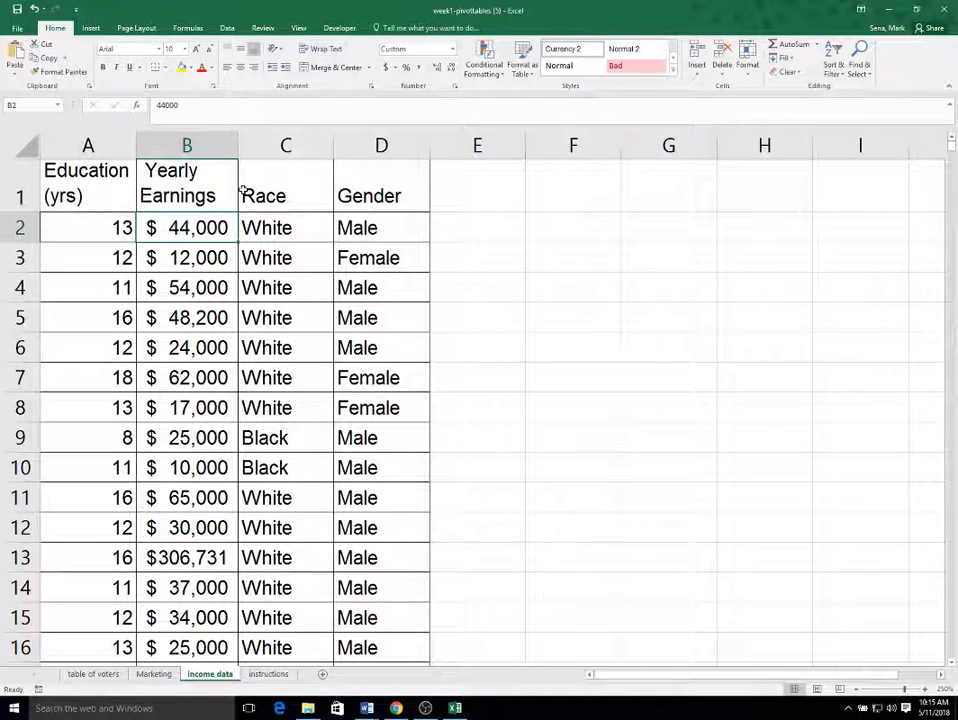
{"action": "key", "text": "Up"}
{"action": "key", "text": "Left"}
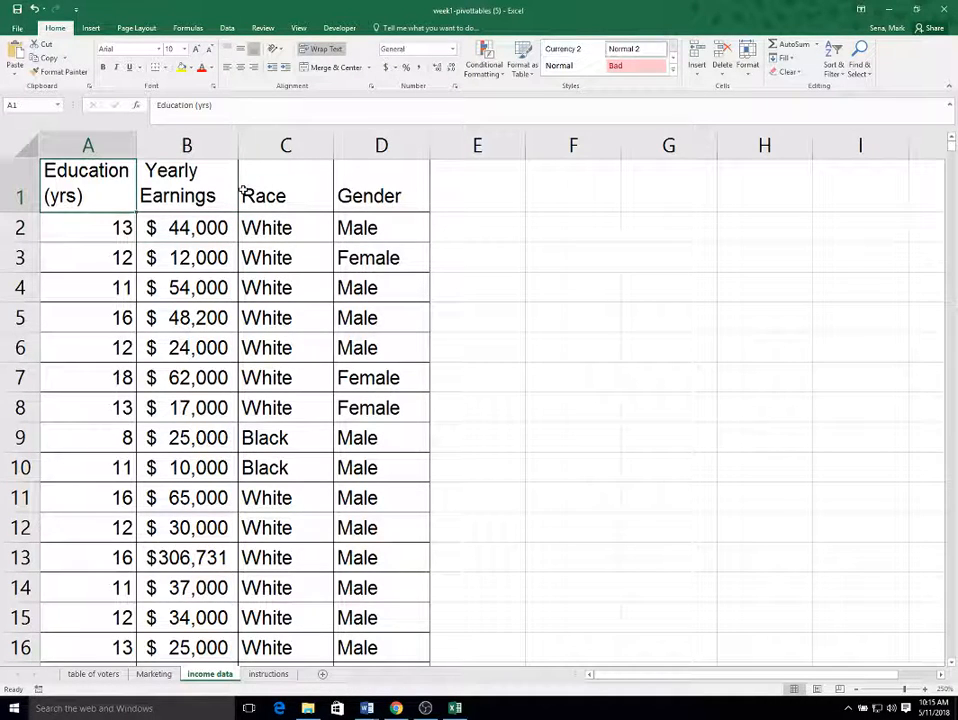
{"action": "key", "text": "Right"}
{"action": "key", "text": "Right"}
{"action": "key", "text": "Right"}
{"action": "key", "text": "Left"}
{"action": "key", "text": "Left"}
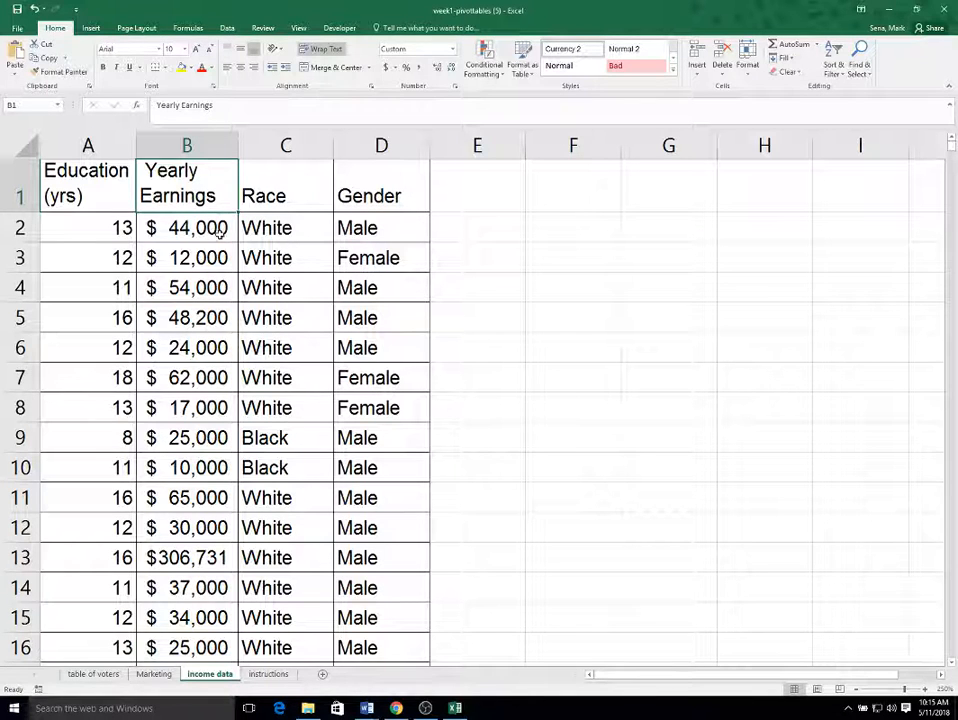
Step: Examine the education, race and gender values in the first few records of the income data
{"action": "left_click", "coordinate": [64, 228]}
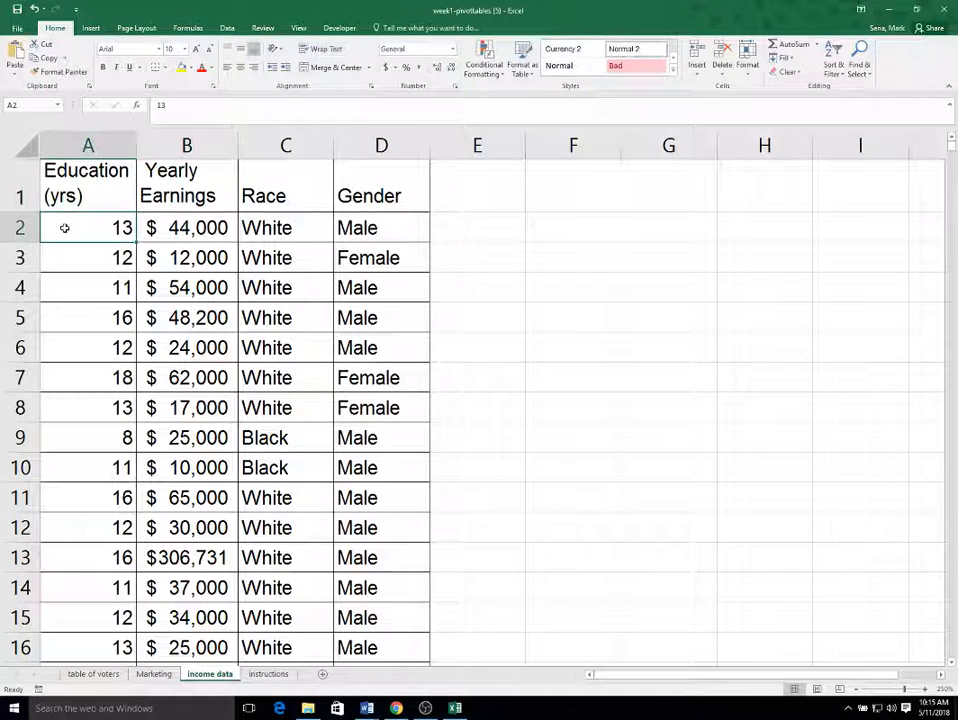
{"action": "left_click", "coordinate": [303, 231]}
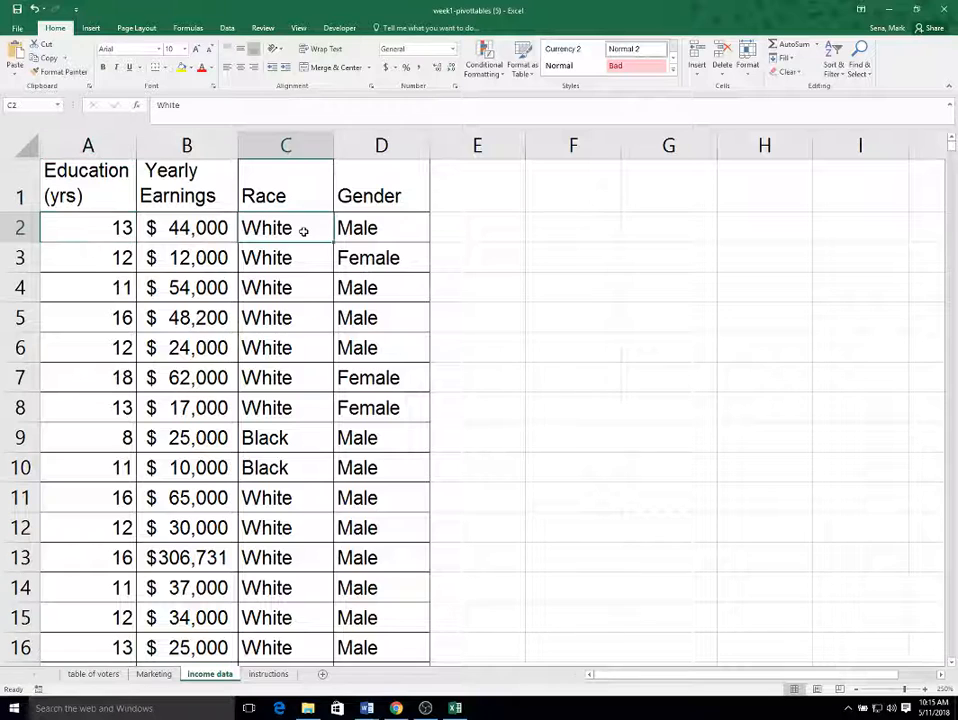
{"action": "left_click", "coordinate": [398, 226]}
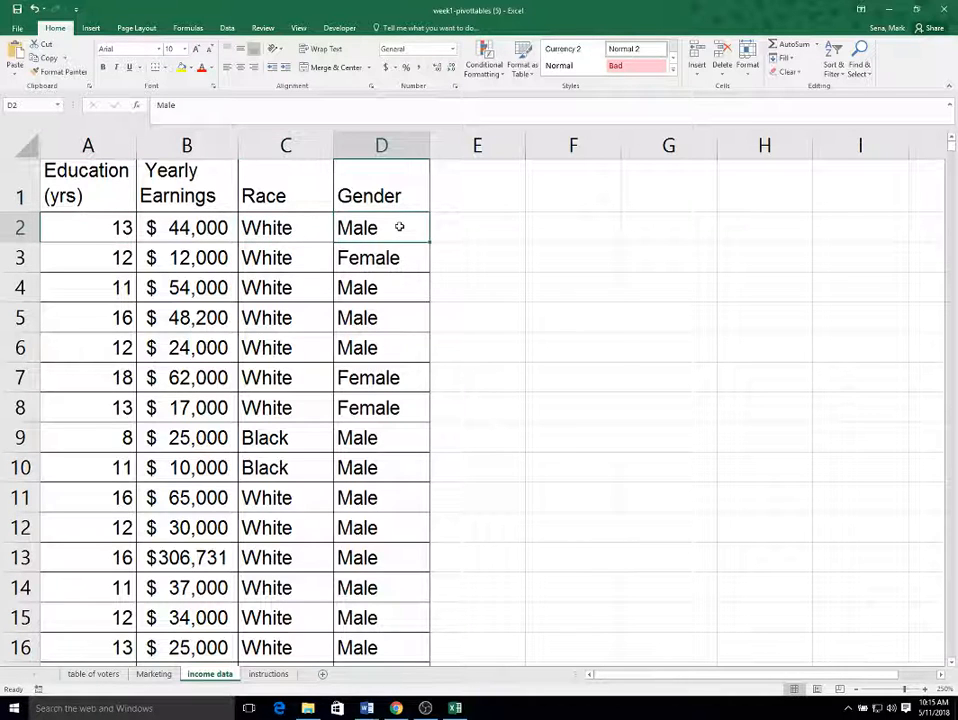
{"action": "left_click", "coordinate": [400, 283]}
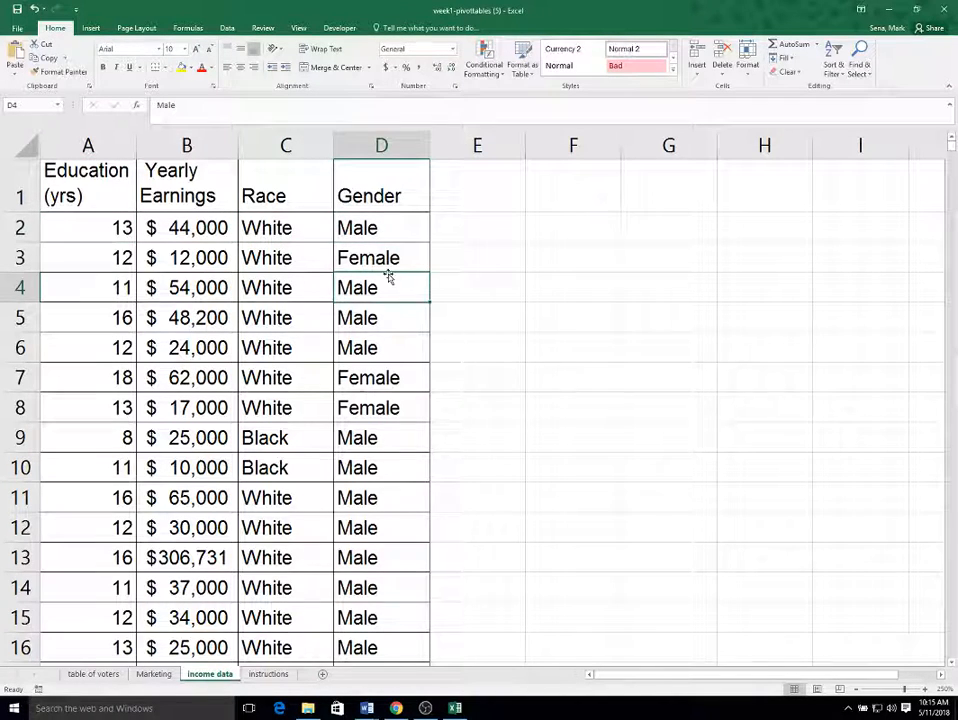
{"action": "left_click", "coordinate": [285, 230]}
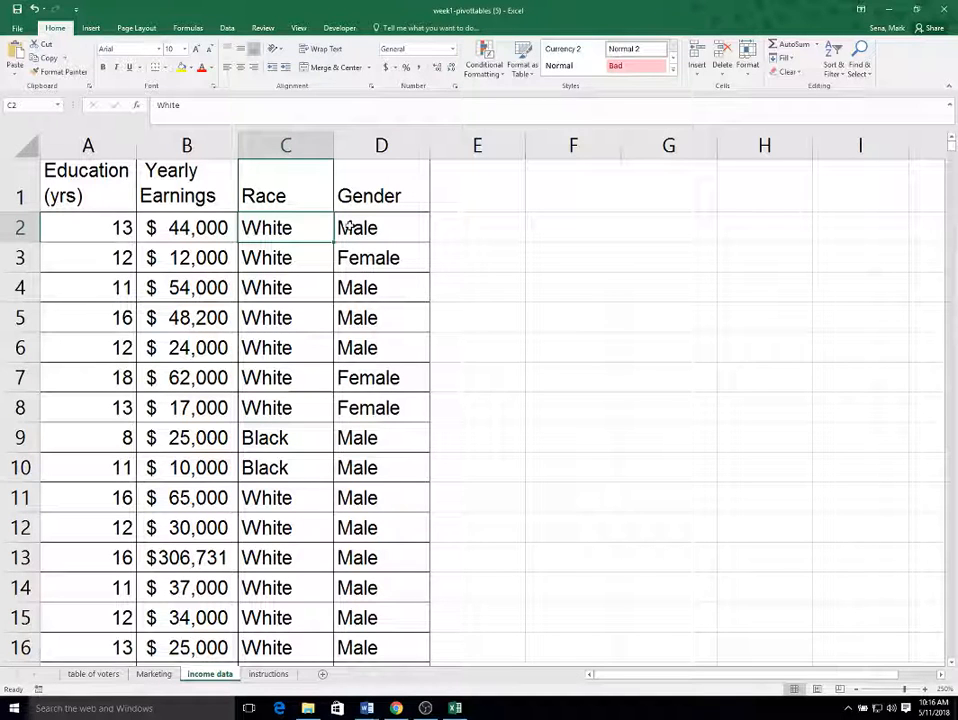
Step: Look through the income data rows for records with missing or zero yearly earnings
{"action": "scroll", "coordinate": [806, 353], "scroll_direction": "down", "scroll_amount": 6}
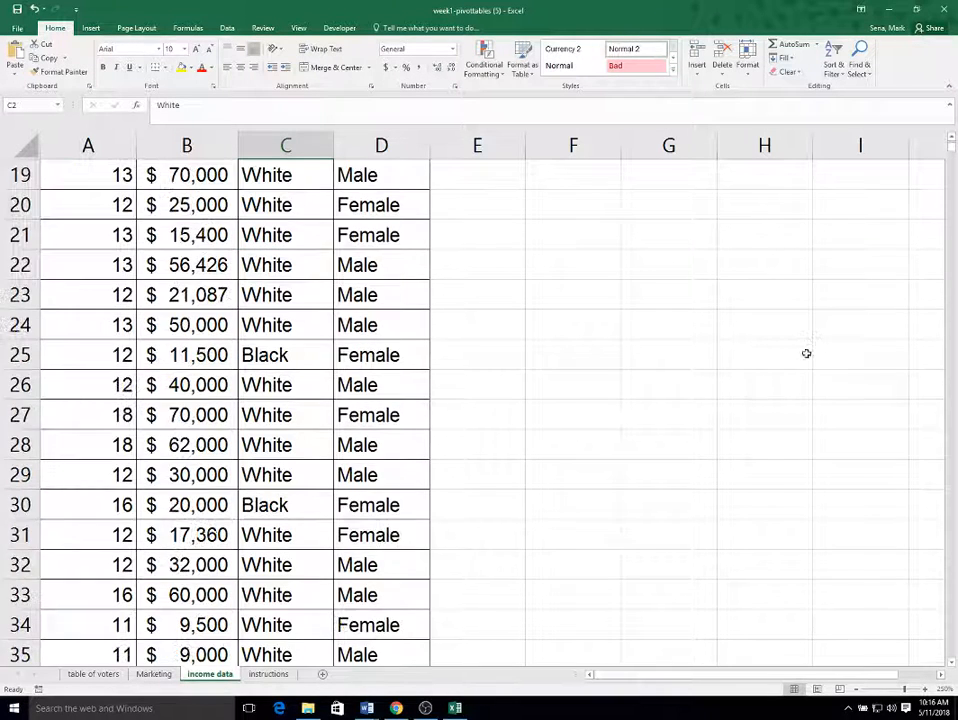
{"action": "scroll", "coordinate": [800, 370], "scroll_direction": "down", "scroll_amount": 7}
{"action": "scroll", "coordinate": [538, 412], "scroll_direction": "down", "scroll_amount": 4}
{"action": "scroll", "coordinate": [538, 424], "scroll_direction": "up", "scroll_amount": 3}
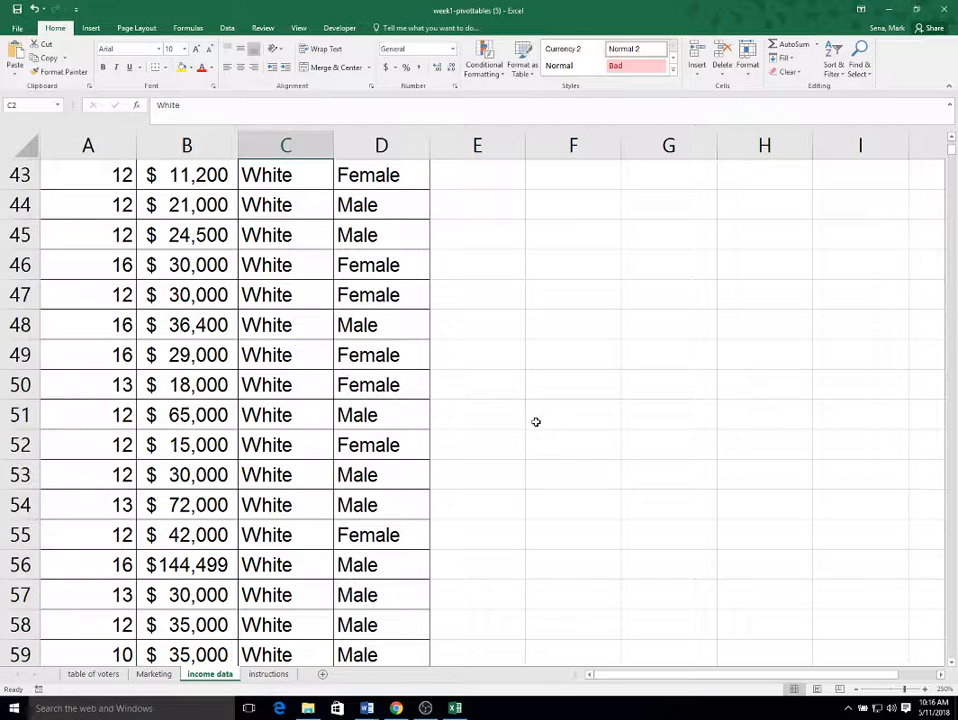
{"action": "scroll", "coordinate": [520, 420], "scroll_direction": "up", "scroll_amount": 3}
{"action": "left_click", "coordinate": [185, 236]}
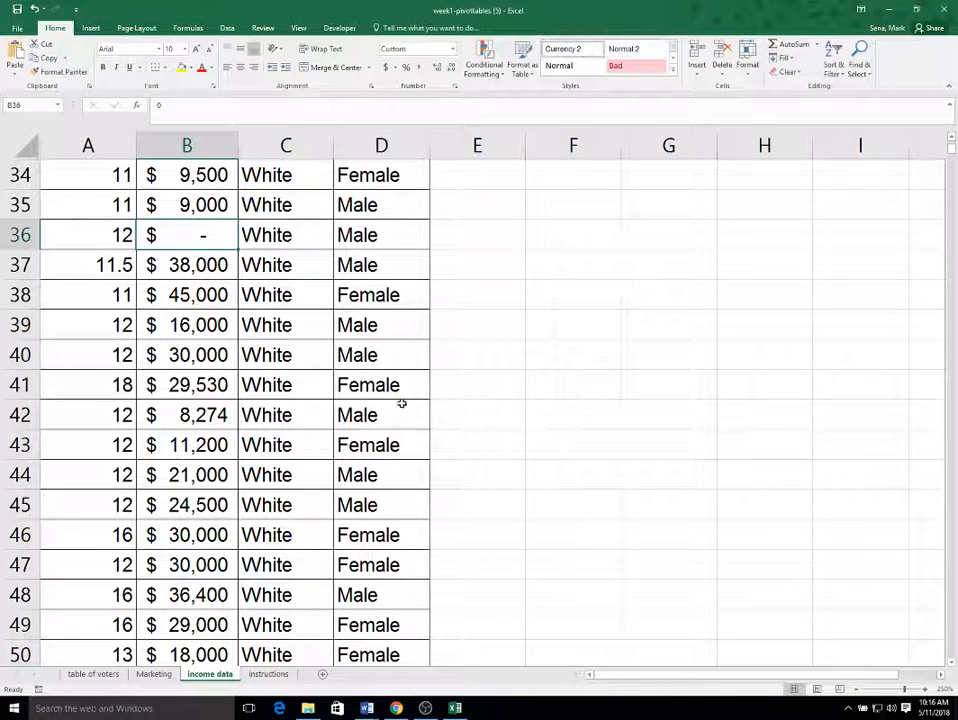
Step: Sort the income data with a custom sort by Yearly Earnings, from smallest to largest
{"action": "scroll", "coordinate": [657, 460], "scroll_direction": "up", "scroll_amount": 11}
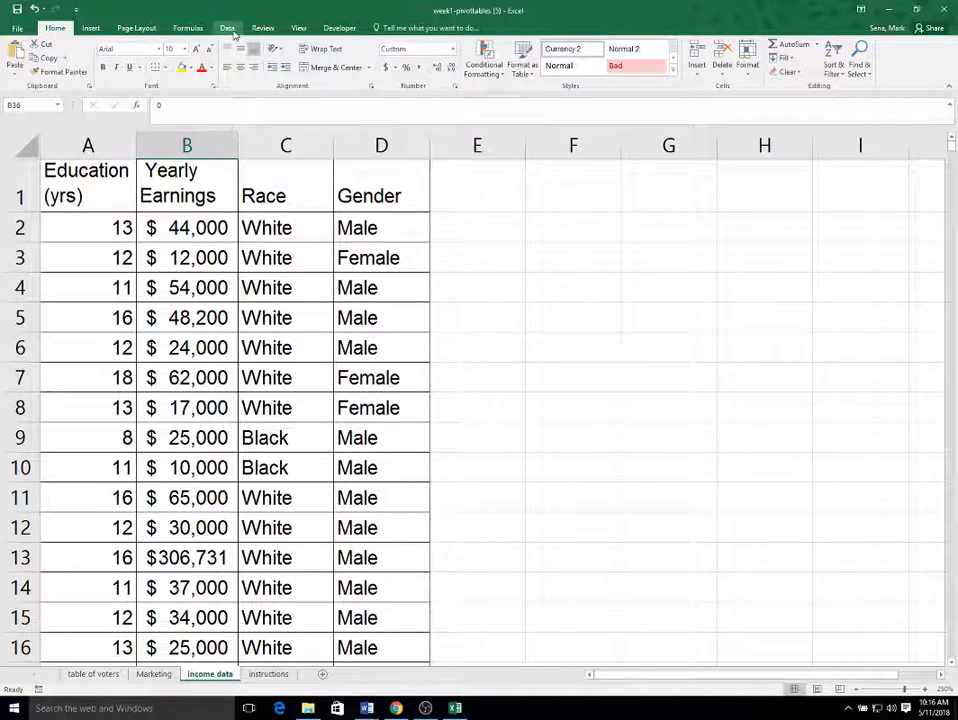
{"action": "left_click", "coordinate": [835, 64]}
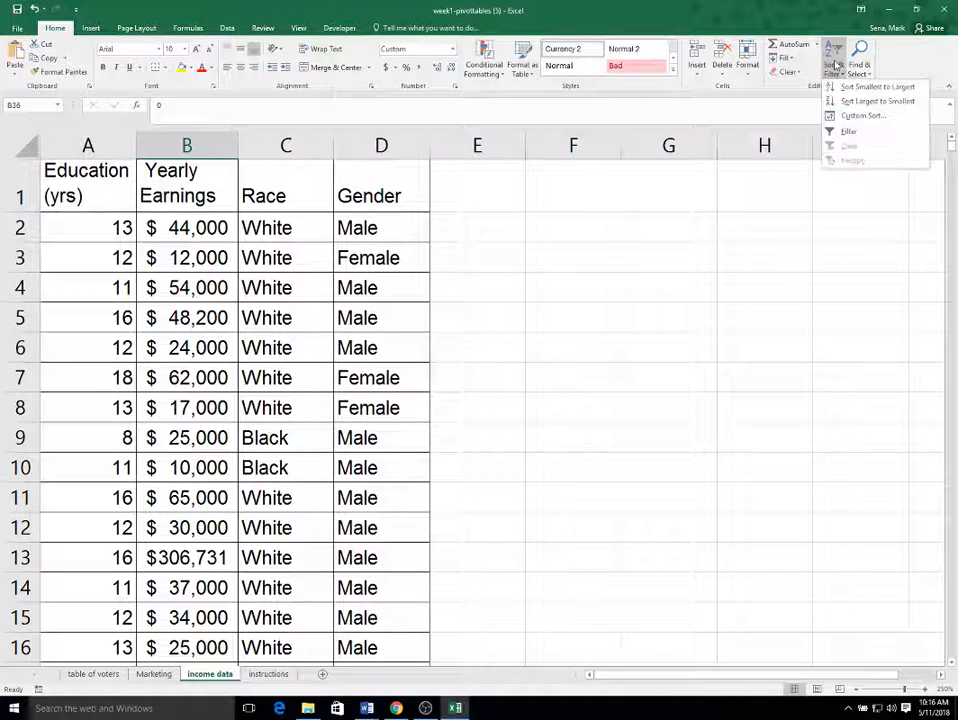
{"action": "left_click", "coordinate": [860, 116]}
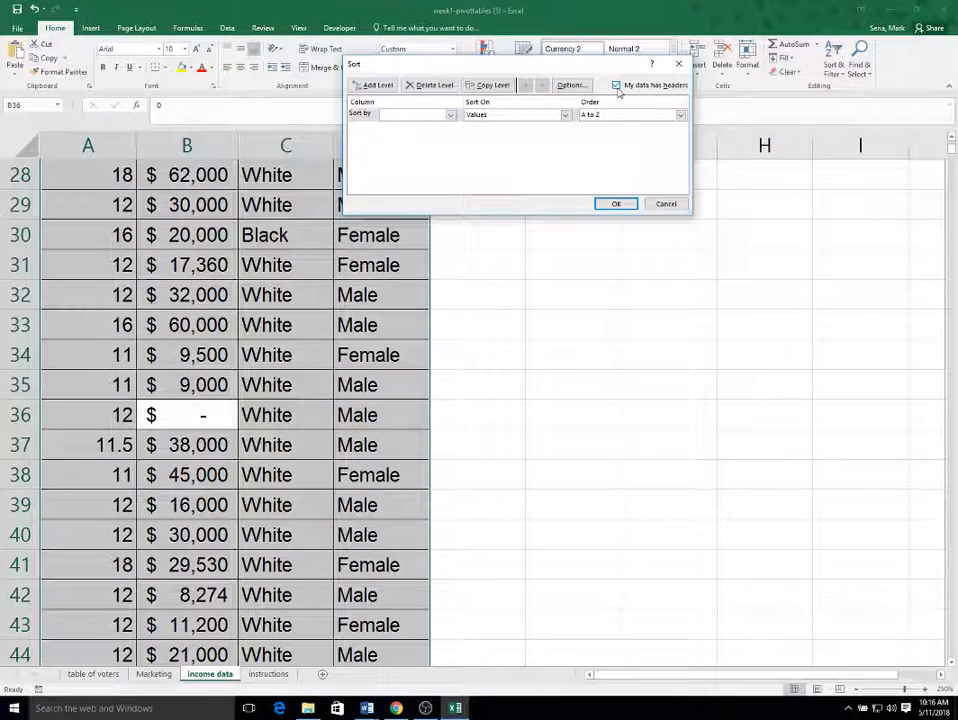
{"action": "left_click", "coordinate": [445, 116]}
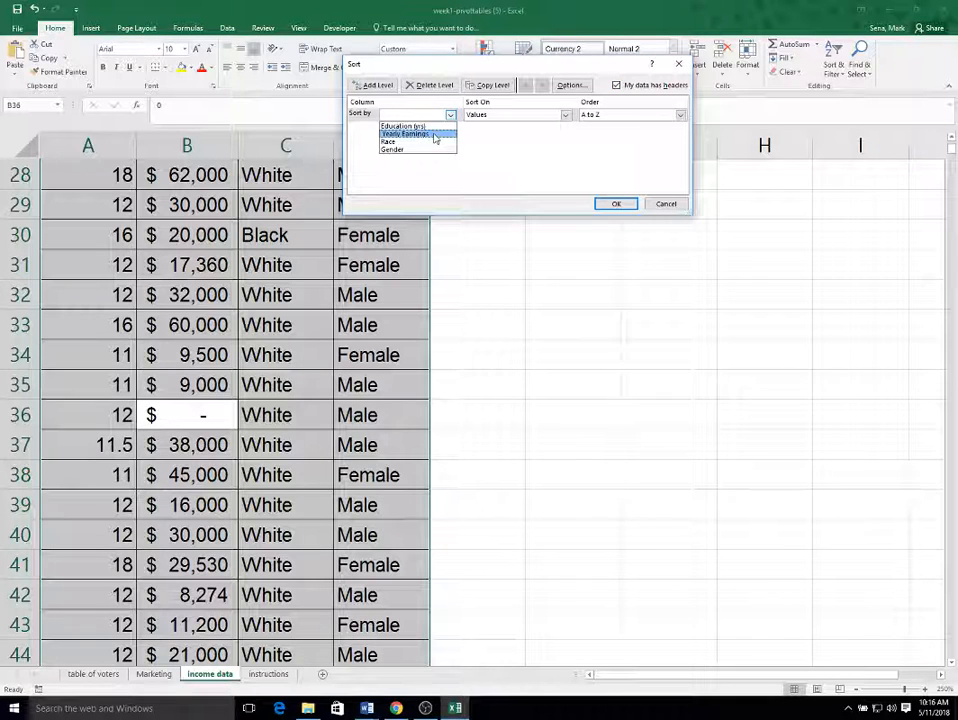
{"action": "left_click", "coordinate": [436, 134]}
{"action": "left_click", "coordinate": [616, 204]}
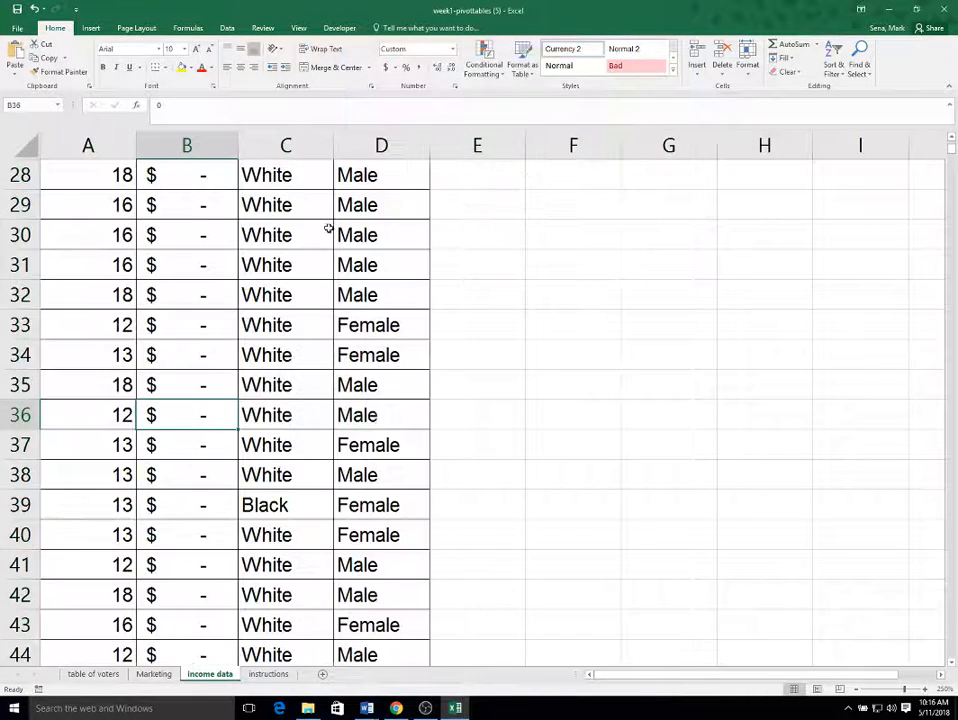
Step: Examine the sorted rows to find where the zero-earnings records end, and return to the start of the data
{"action": "left_click", "coordinate": [312, 232]}
{"action": "scroll", "coordinate": [315, 323], "scroll_direction": "up", "scroll_amount": 2}
{"action": "scroll", "coordinate": [315, 323], "scroll_direction": "up", "scroll_amount": 7}
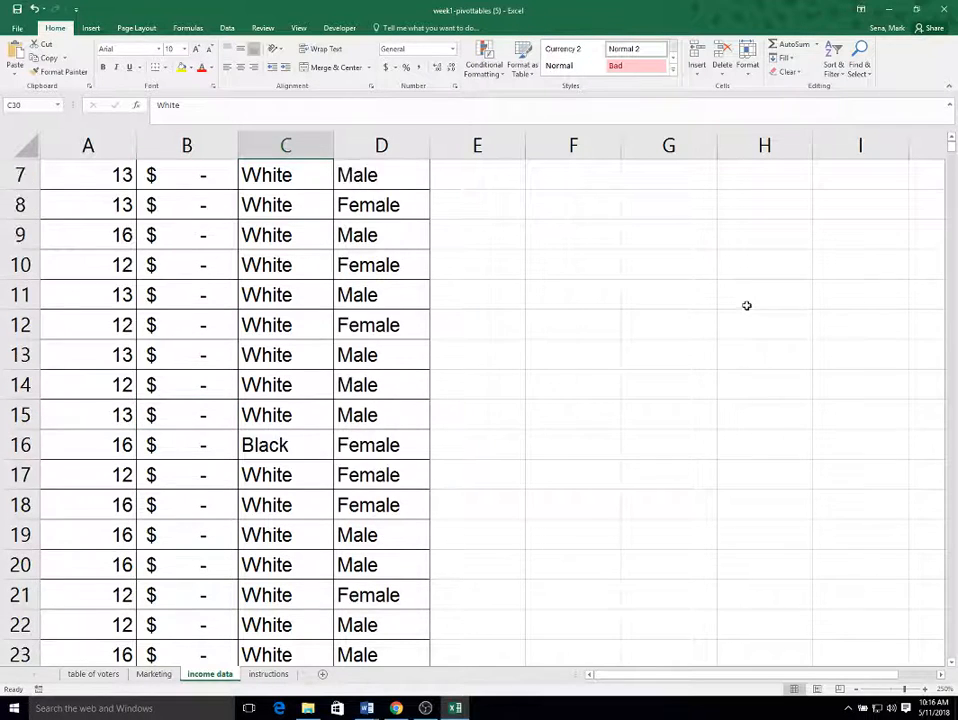
{"action": "scroll", "coordinate": [244, 315], "scroll_direction": "down", "scroll_amount": 20}
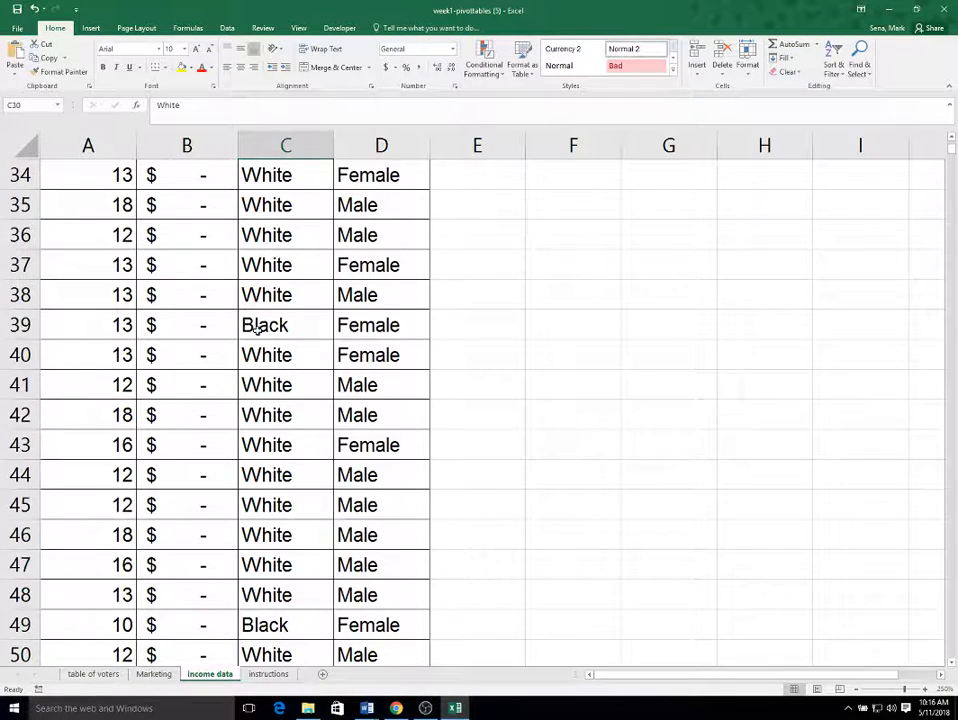
{"action": "scroll", "coordinate": [260, 340], "scroll_direction": "down", "scroll_amount": 20}
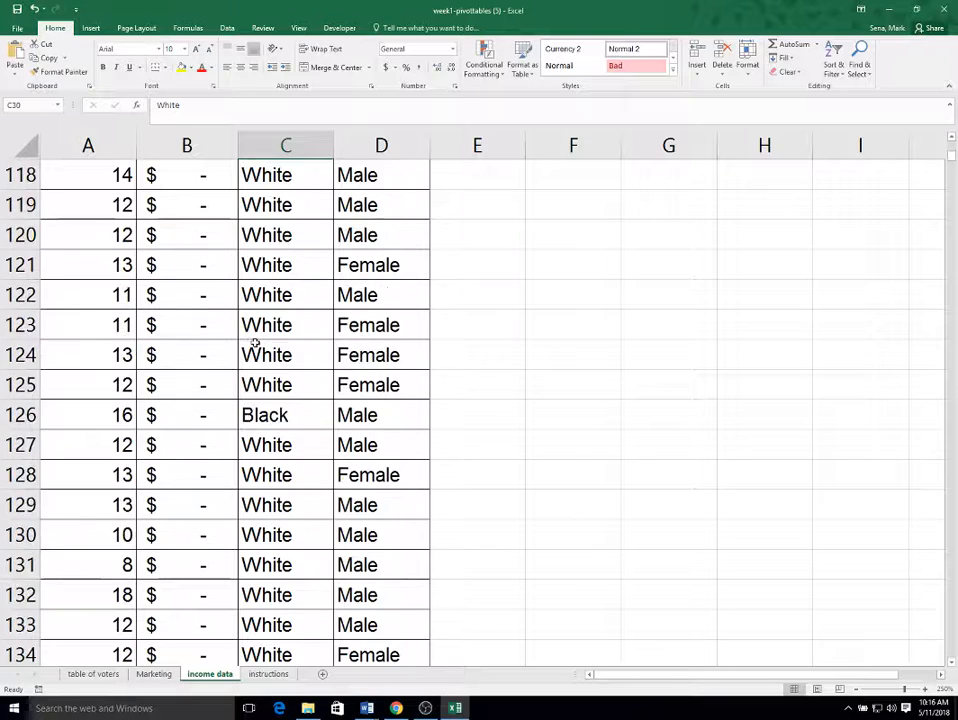
{"action": "scroll", "coordinate": [252, 348], "scroll_direction": "down", "scroll_amount": 20}
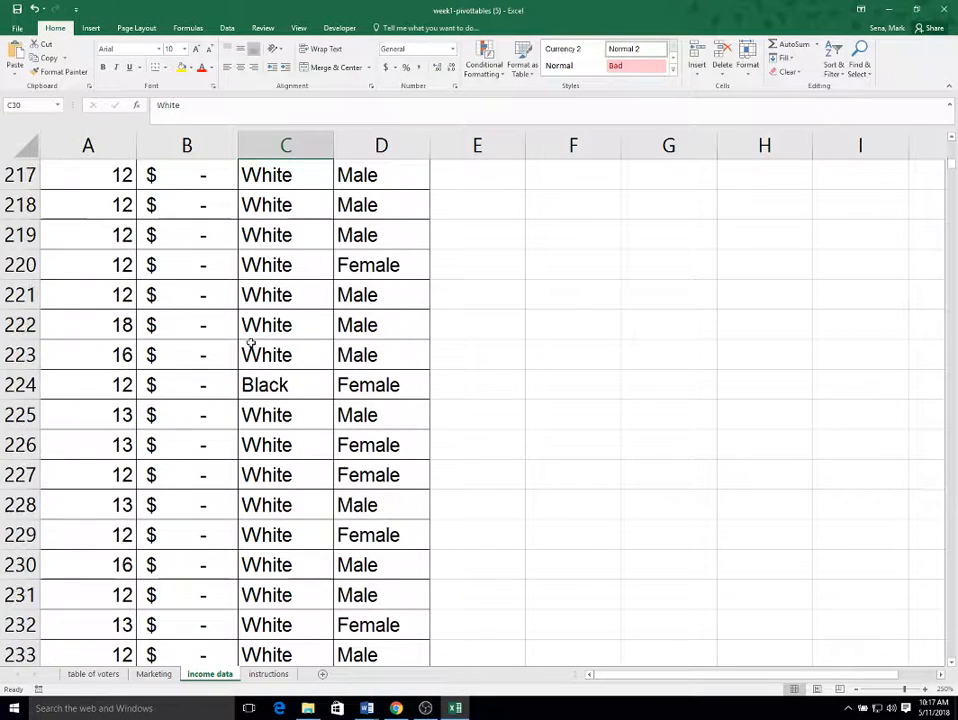
{"action": "scroll", "coordinate": [244, 333], "scroll_direction": "down", "scroll_amount": 20}
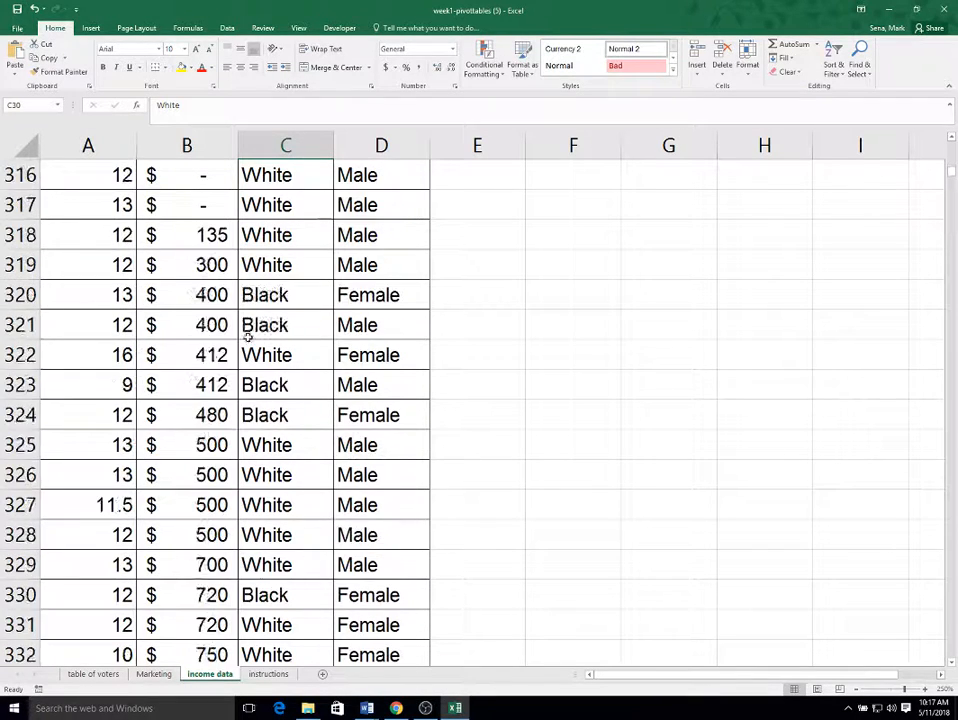
{"action": "scroll", "coordinate": [246, 336], "scroll_direction": "up", "scroll_amount": 5}
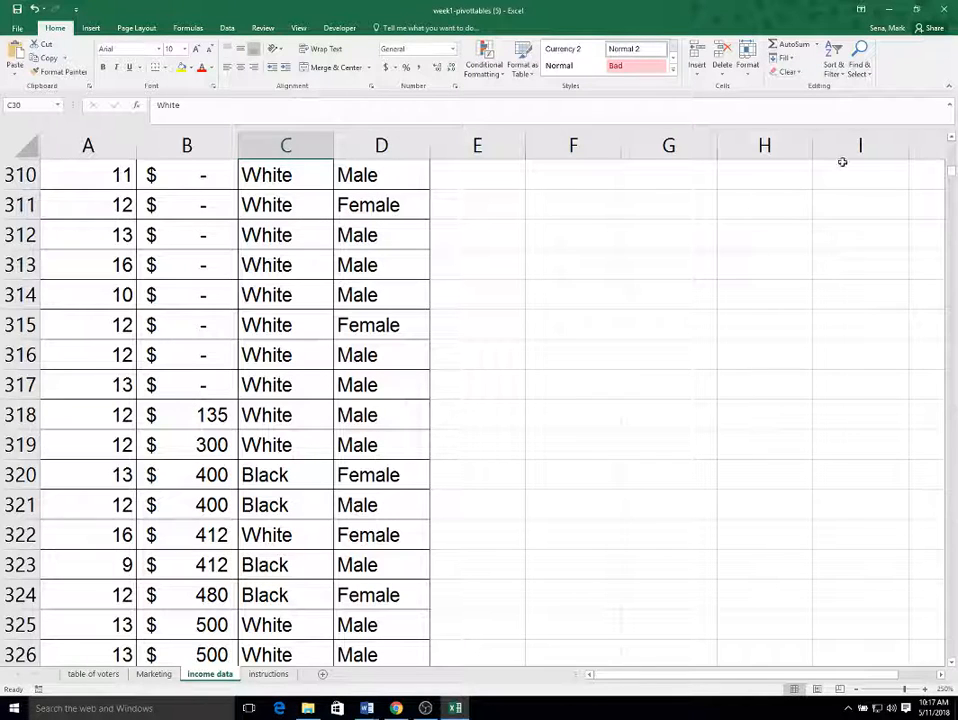
{"action": "left_click_drag", "start_coordinate": [952, 176], "coordinate": [953, 140]}
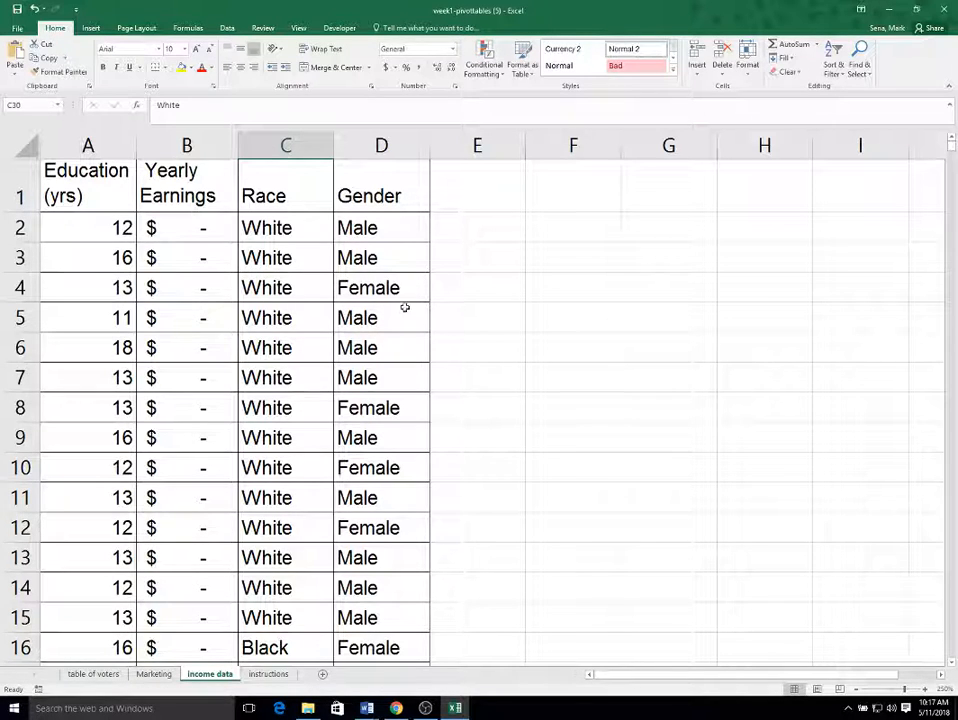
{"action": "left_click", "coordinate": [181, 226]}
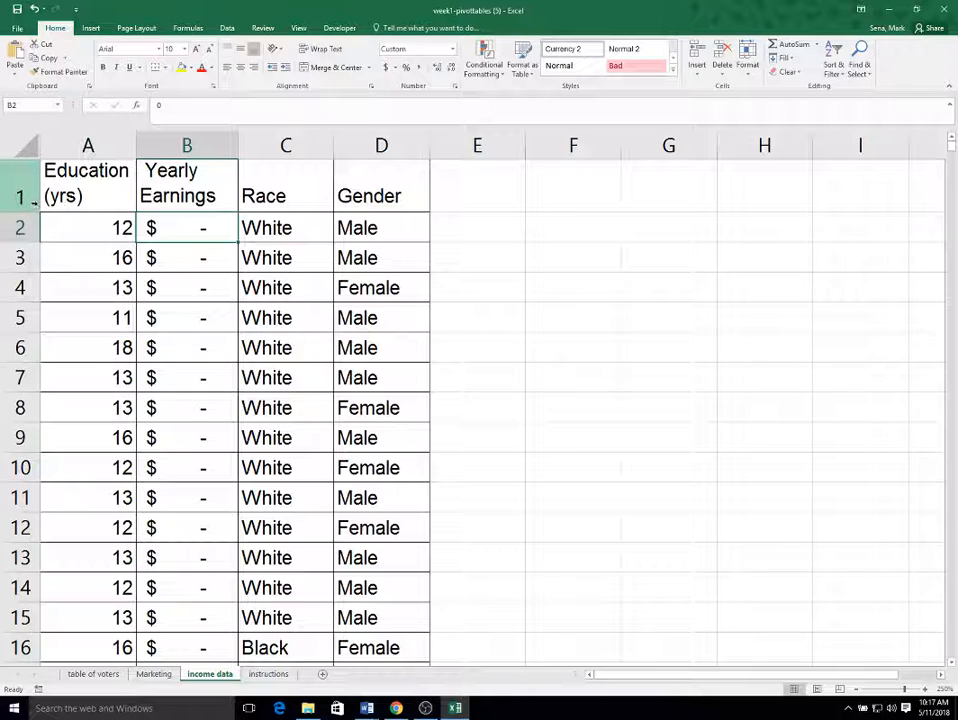
{"action": "left_click", "coordinate": [89, 29]}
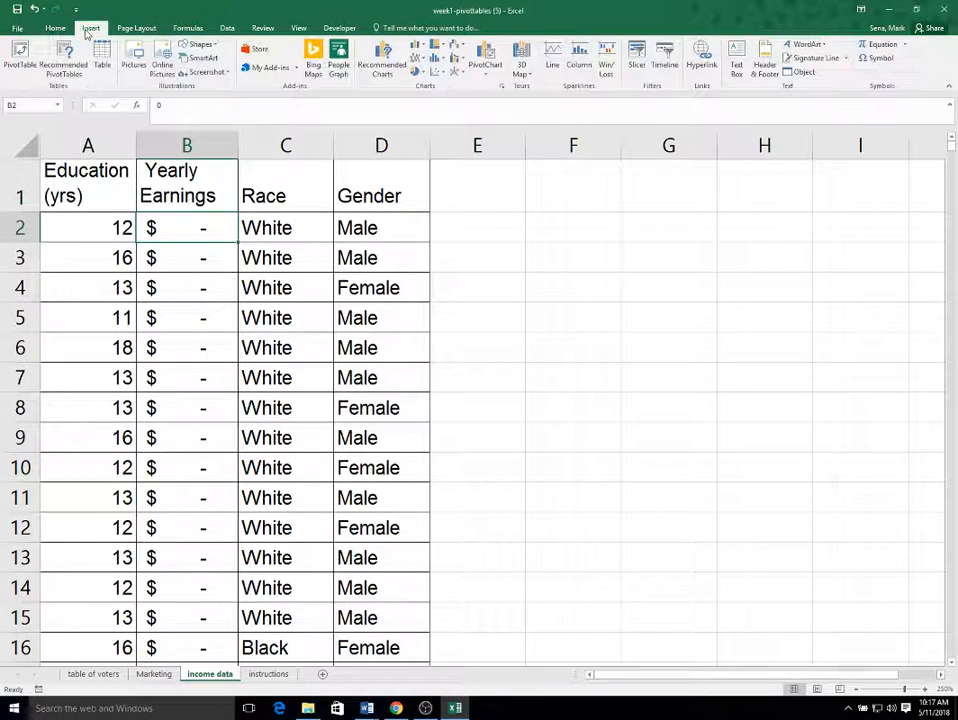
{"action": "left_click", "coordinate": [17, 62]}
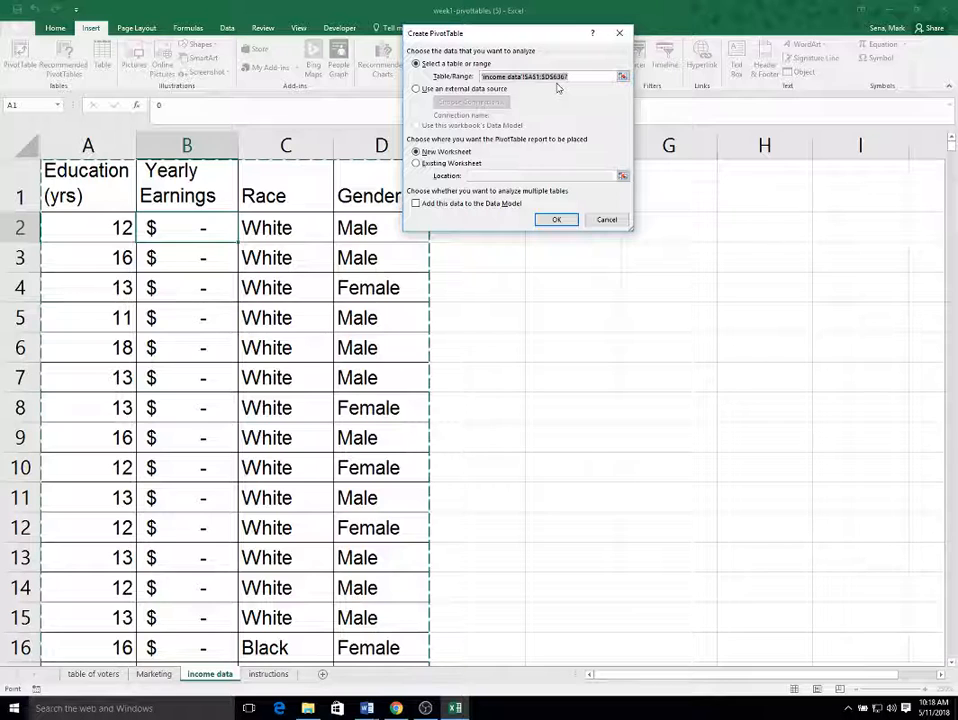
{"action": "left_click", "coordinate": [607, 220]}
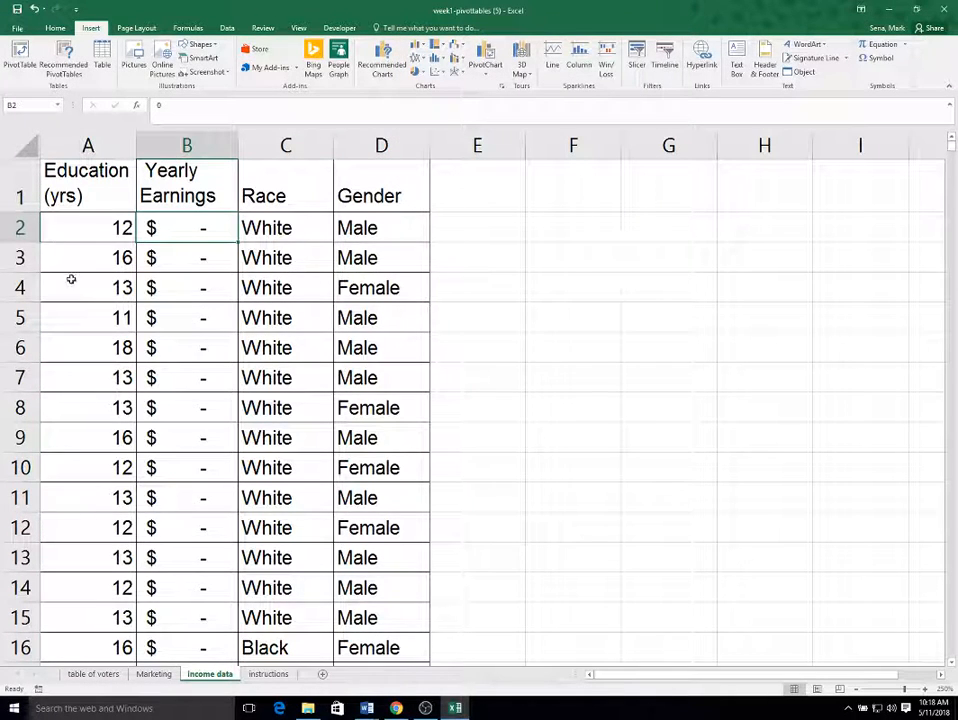
{"action": "left_click_drag", "start_coordinate": [78, 178], "coordinate": [388, 545]}
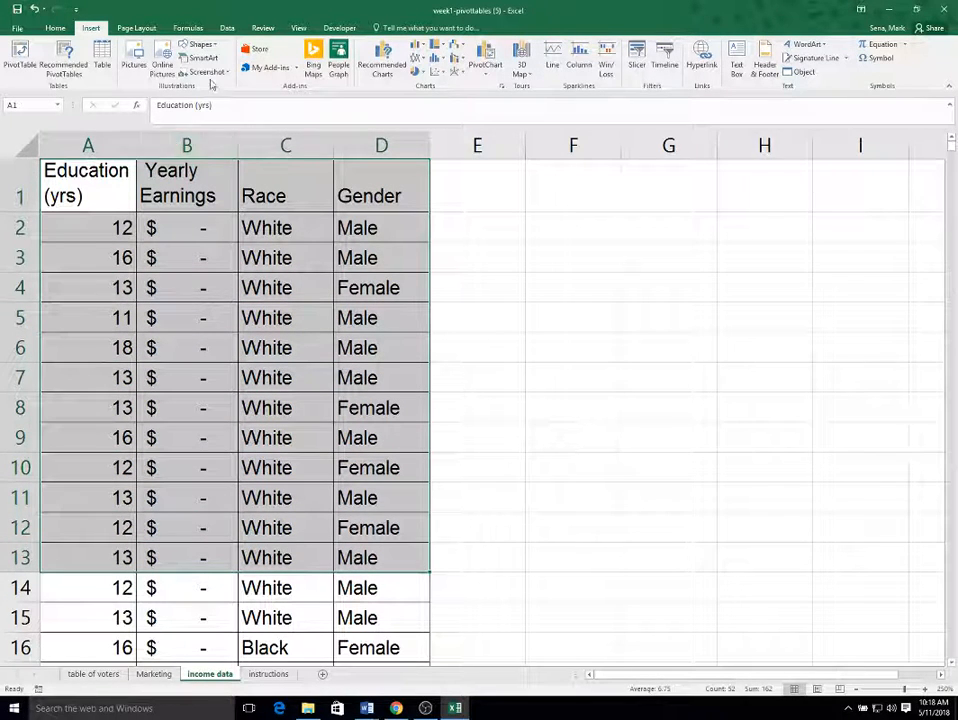
{"action": "left_click", "coordinate": [17, 57]}
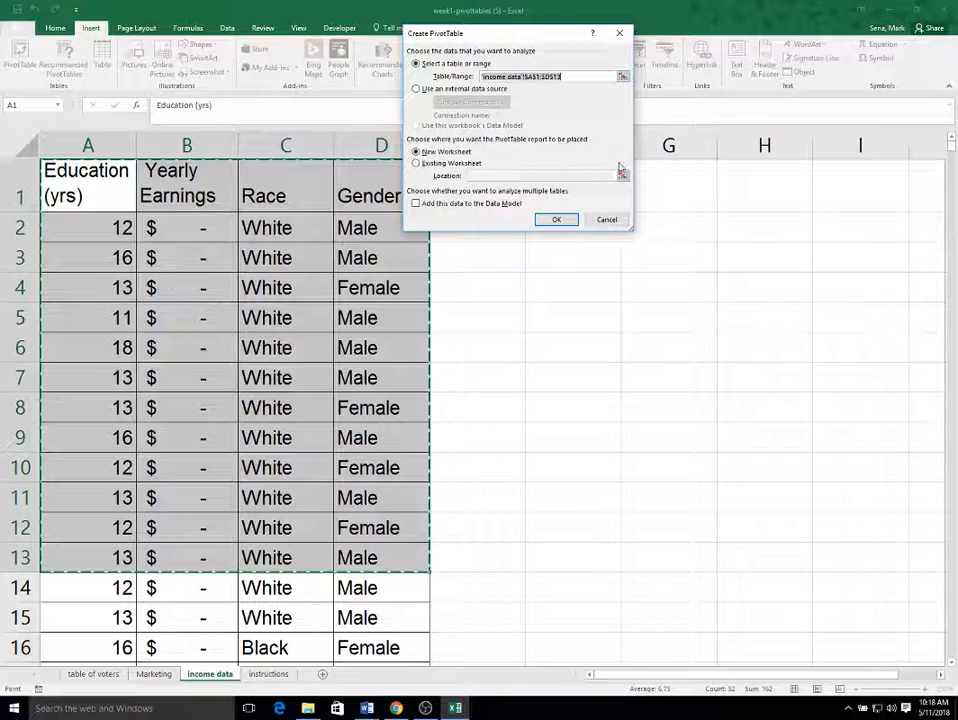
{"action": "left_click", "coordinate": [607, 219]}
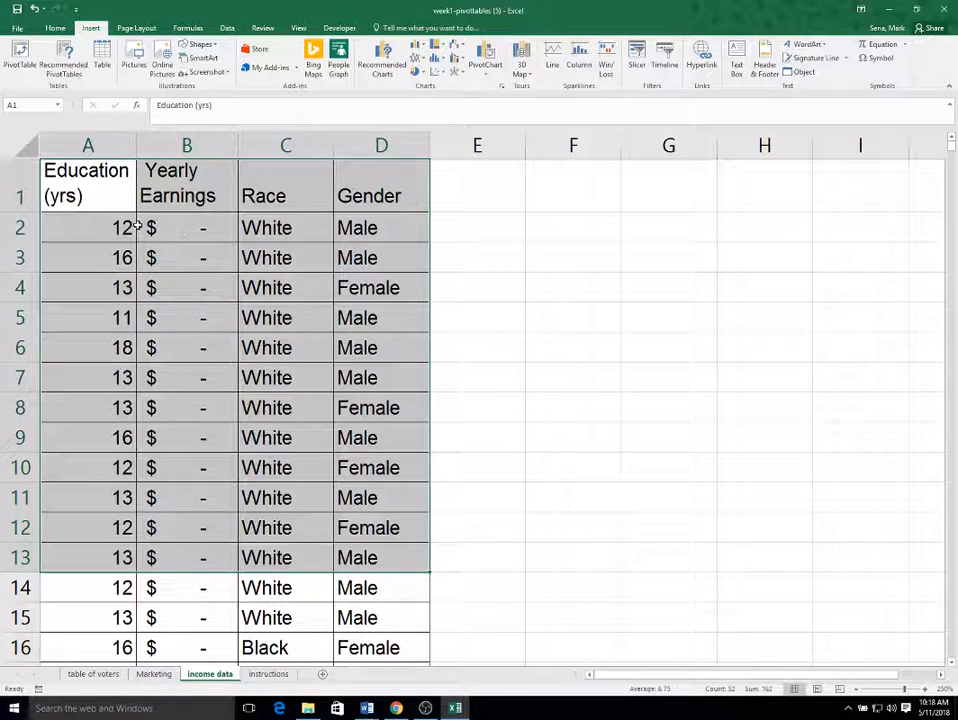
Step: Insert a PivotTable from the full income data range on a new worksheet, and add Yearly Earnings as a summed value
{"action": "left_click", "coordinate": [148, 229]}
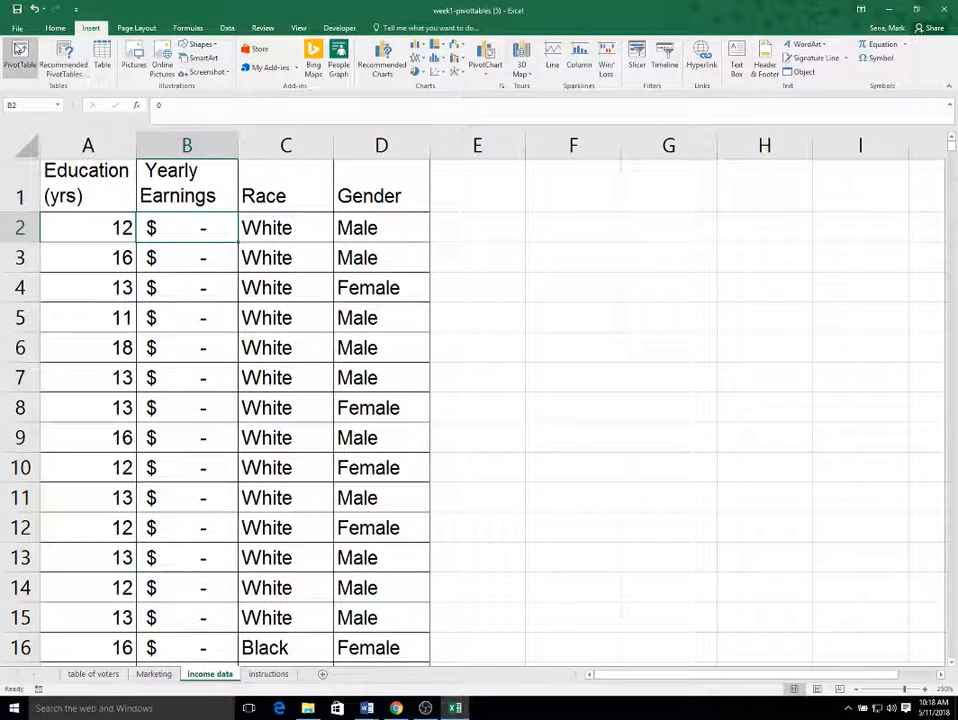
{"action": "left_click", "coordinate": [19, 50]}
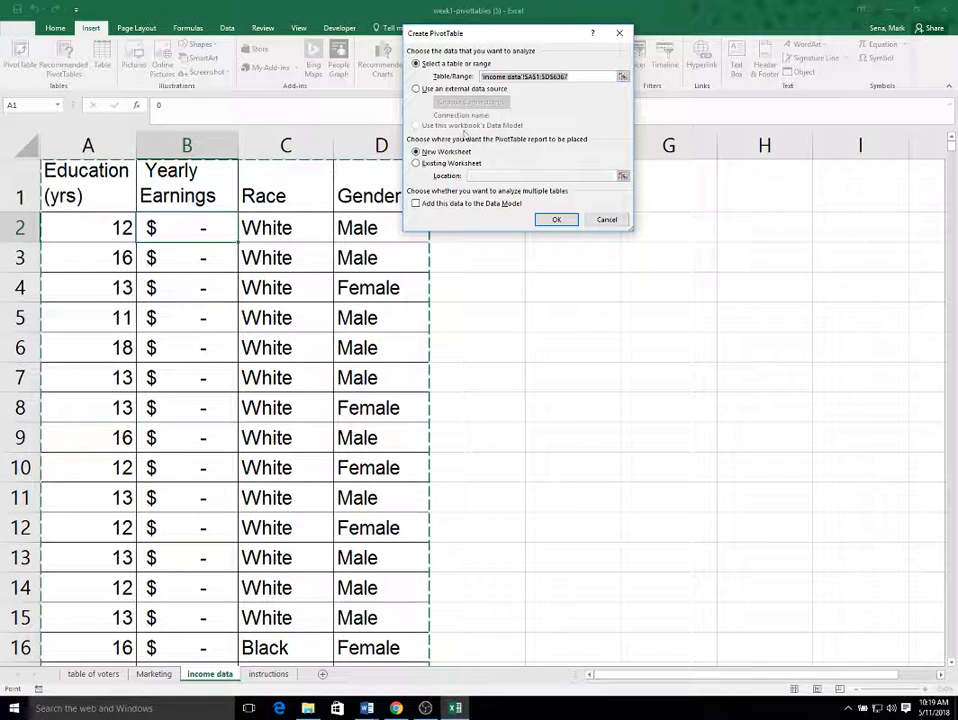
{"action": "left_click", "coordinate": [555, 220]}
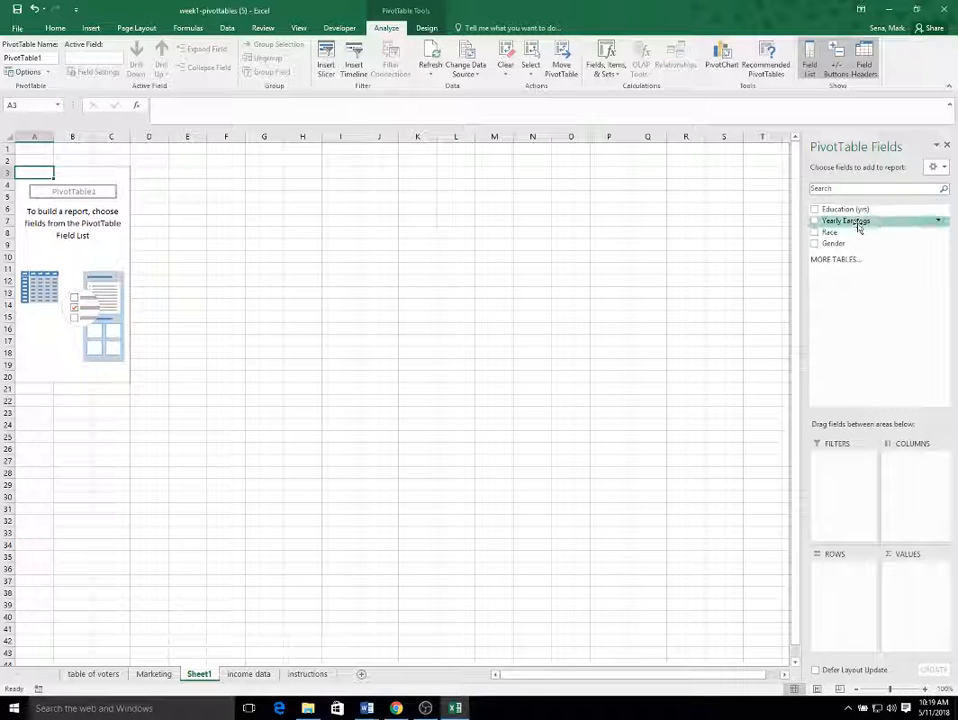
{"action": "left_click_drag", "start_coordinate": [855, 221], "coordinate": [918, 589]}
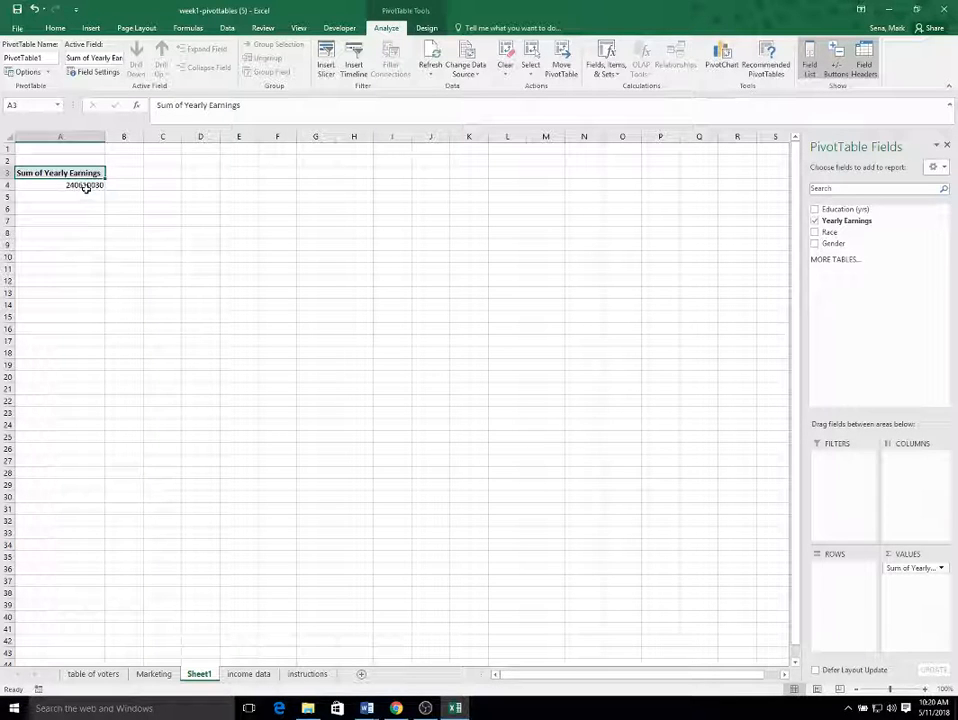
{"action": "mouse_move", "coordinate": [88, 188]}
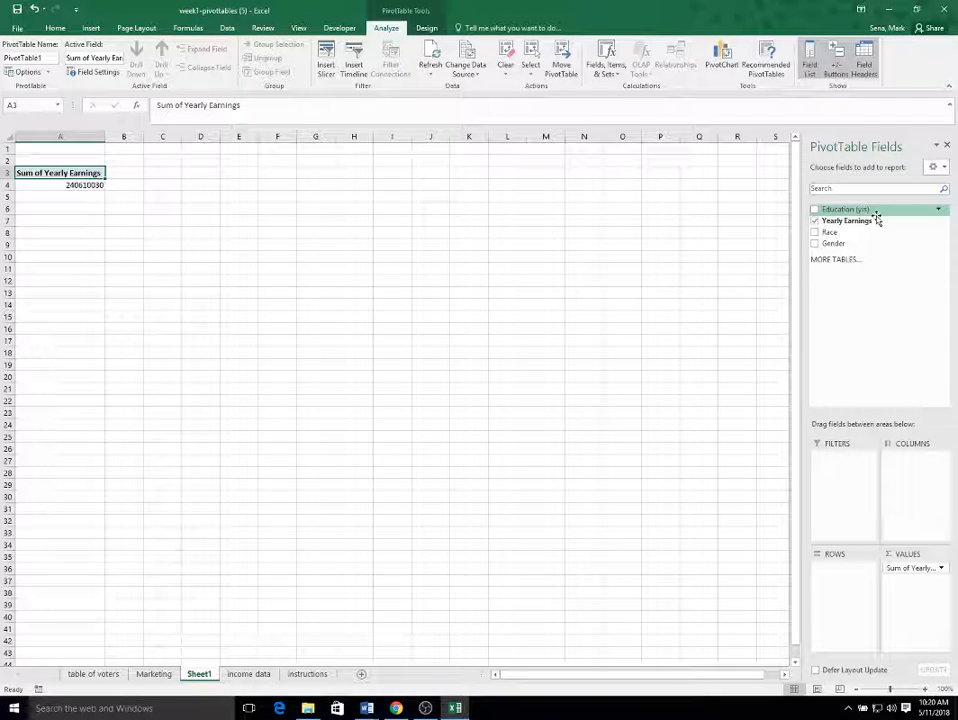
Step: Review the pivot table steps on the instructions worksheet, and add Education (yrs) as row labels to the pivot table on Sheet1
{"action": "left_click", "coordinate": [309, 675]}
{"action": "left_click", "coordinate": [210, 208]}
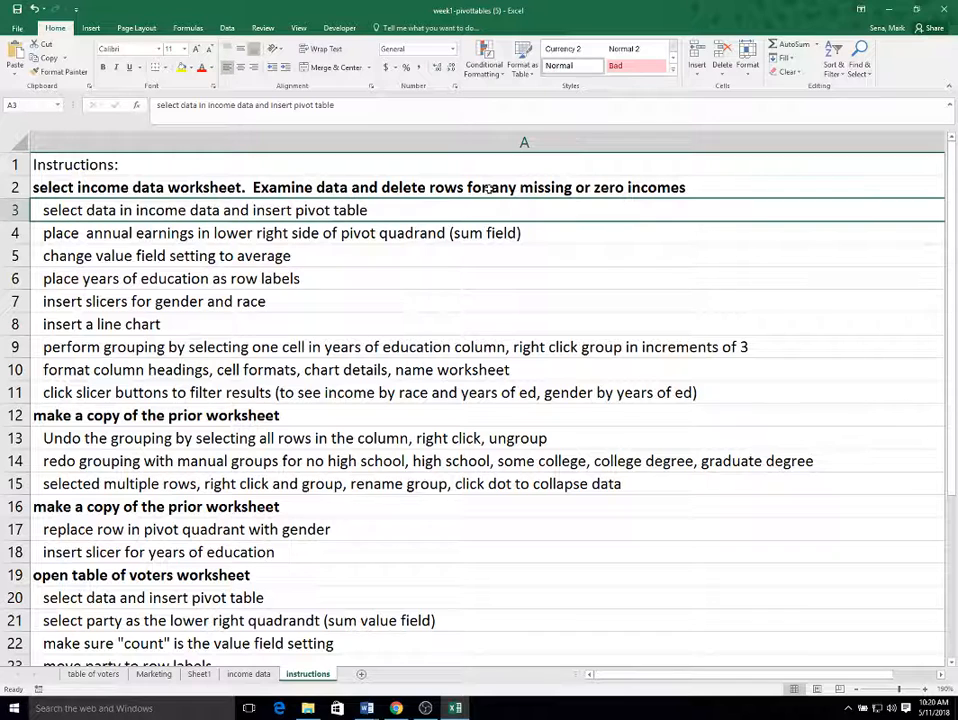
{"action": "key", "text": "Down"}
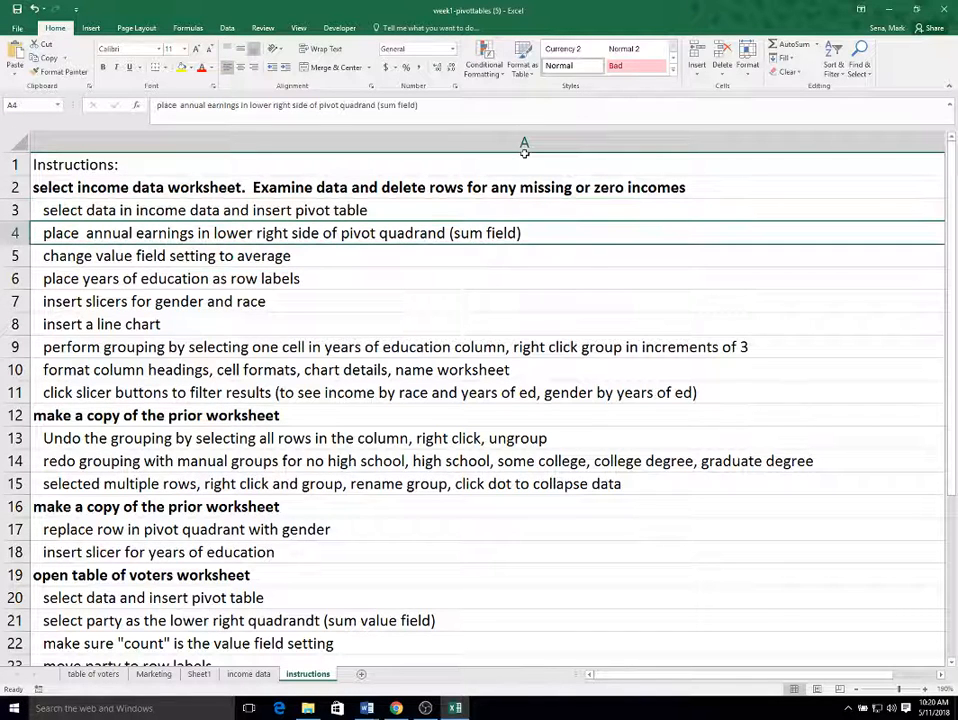
{"action": "key", "text": "Down"}
{"action": "key", "text": "Down"}
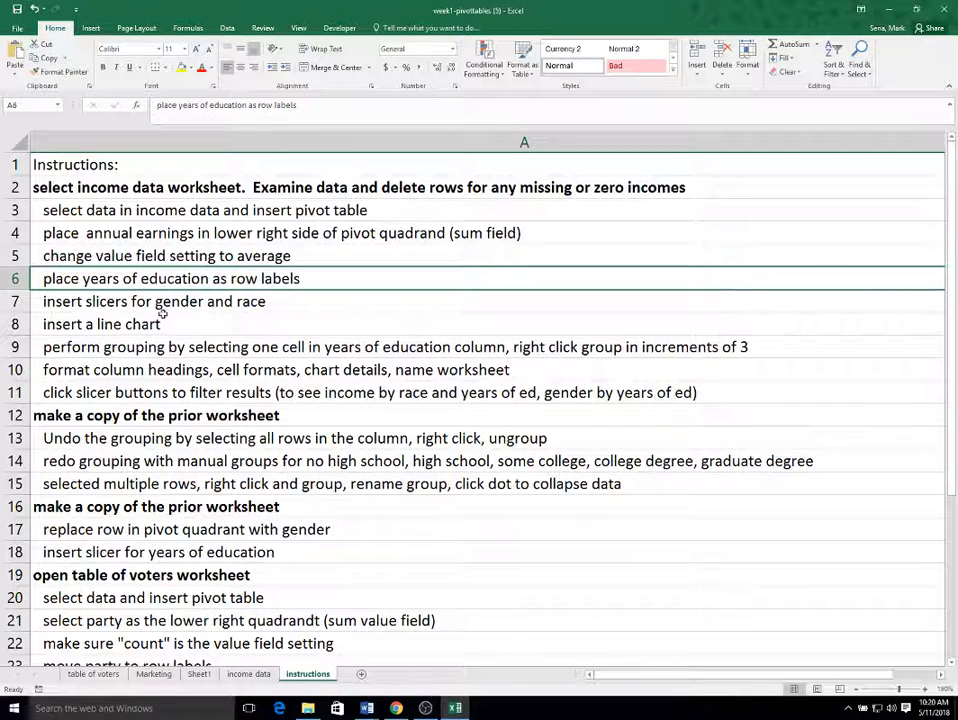
{"action": "left_click", "coordinate": [212, 676]}
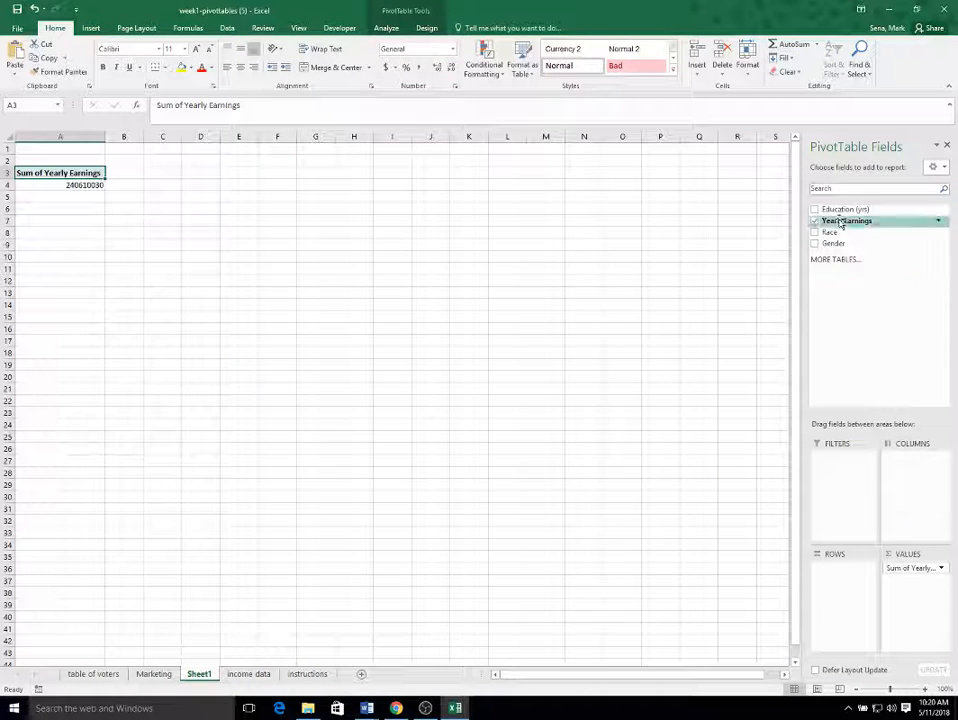
{"action": "left_click_drag", "start_coordinate": [848, 209], "coordinate": [840, 574]}
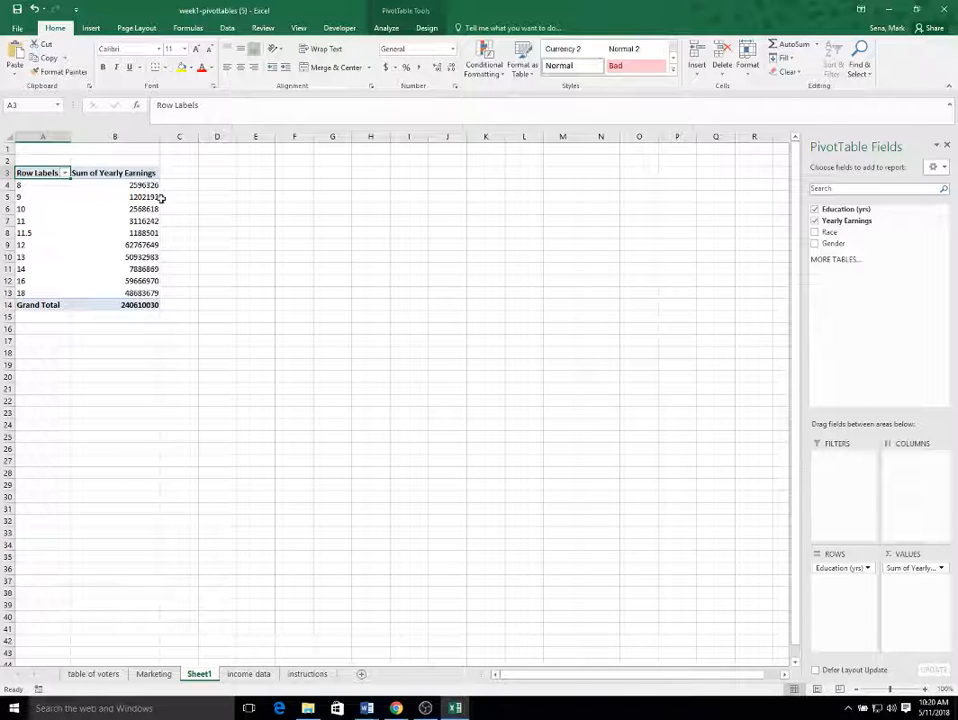
Step: Format the pivot table's yearly earnings sums, including the grand total, as Currency without decimal places
{"action": "left_click_drag", "start_coordinate": [132, 186], "coordinate": [145, 303]}
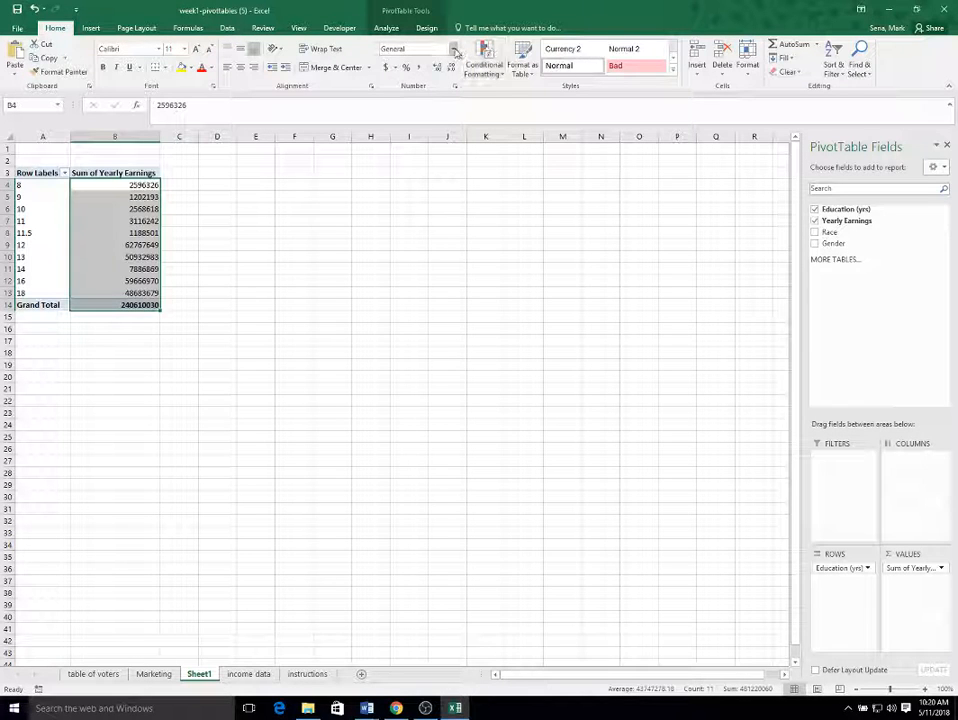
{"action": "left_click", "coordinate": [453, 49]}
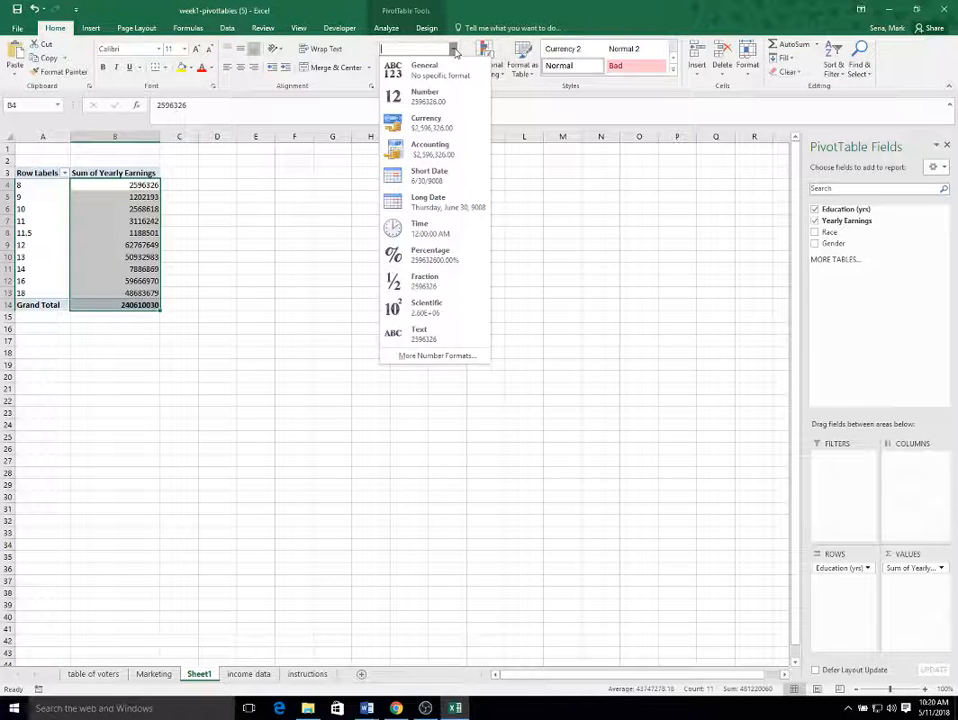
{"action": "left_click", "coordinate": [447, 130]}
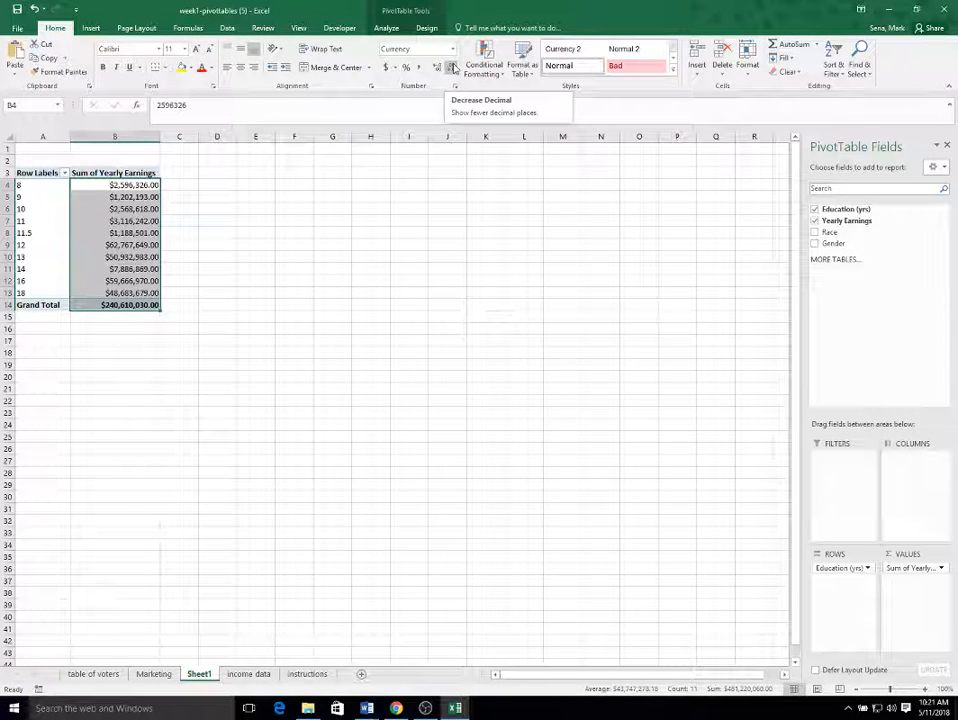
{"action": "left_click", "coordinate": [452, 67]}
{"action": "left_click", "coordinate": [452, 67]}
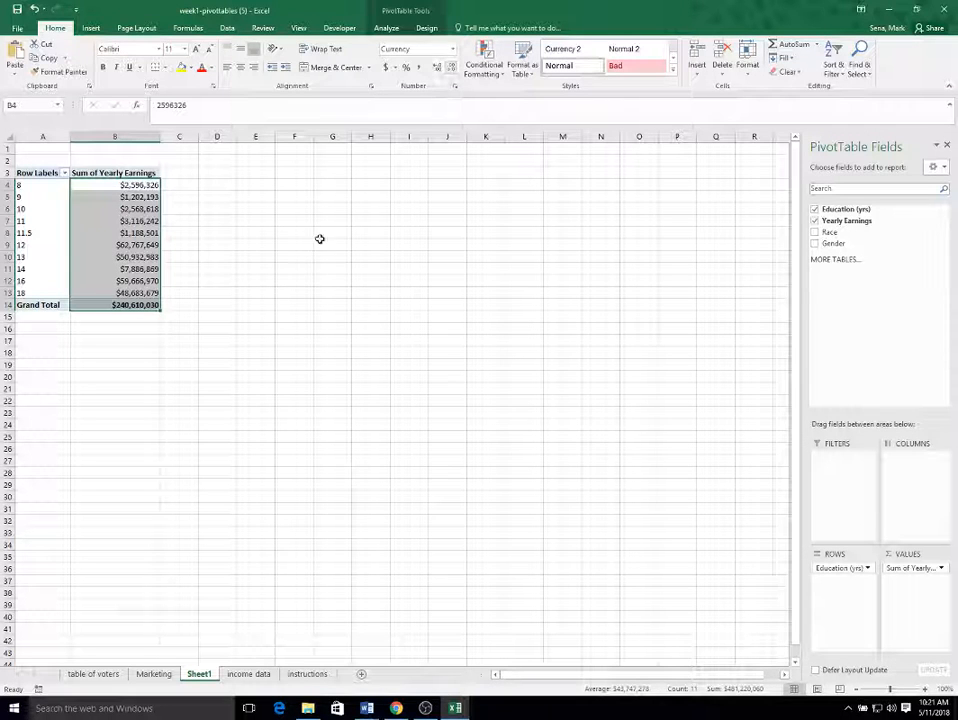
{"action": "left_click", "coordinate": [293, 258]}
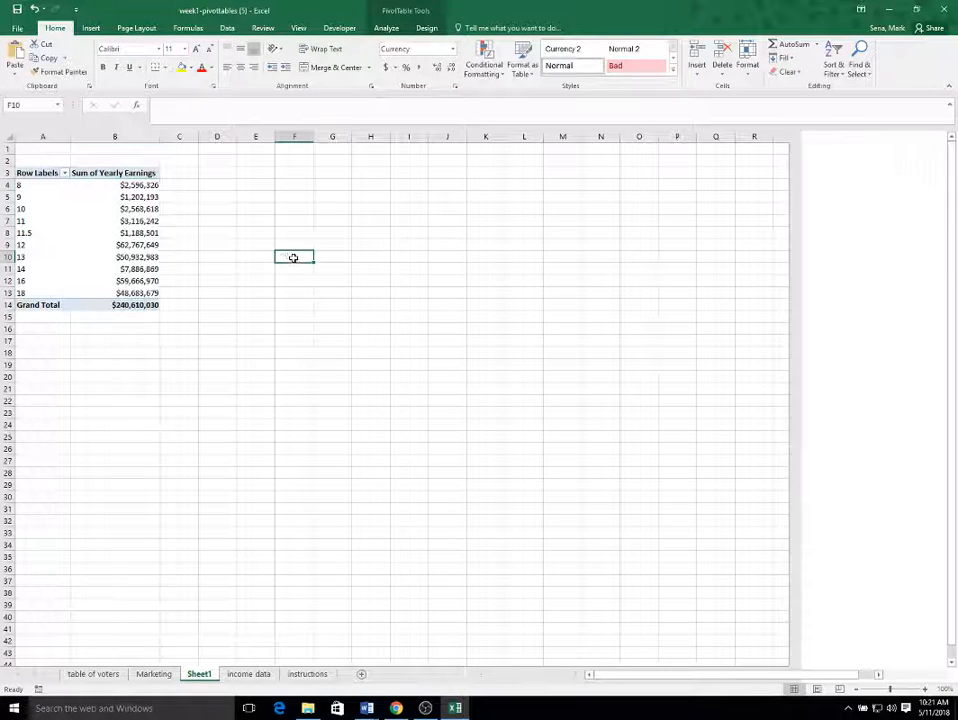
Step: Examine the summed yearly earnings for the education levels in the pivot table, starting with 8 and 9 years
{"action": "left_click", "coordinate": [113, 188]}
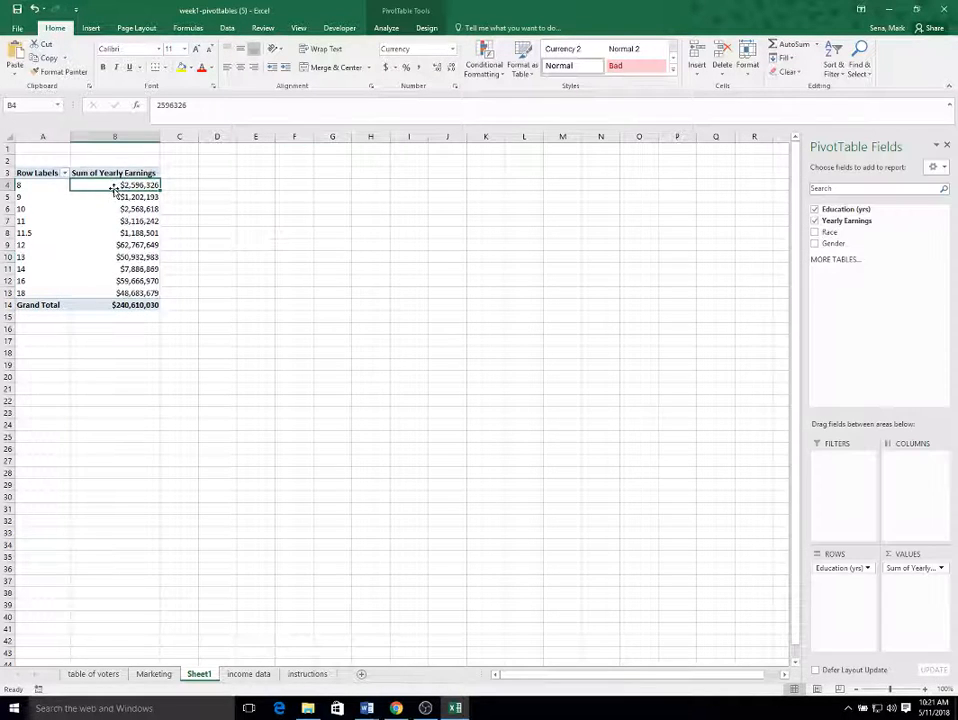
{"action": "left_click", "coordinate": [20, 186]}
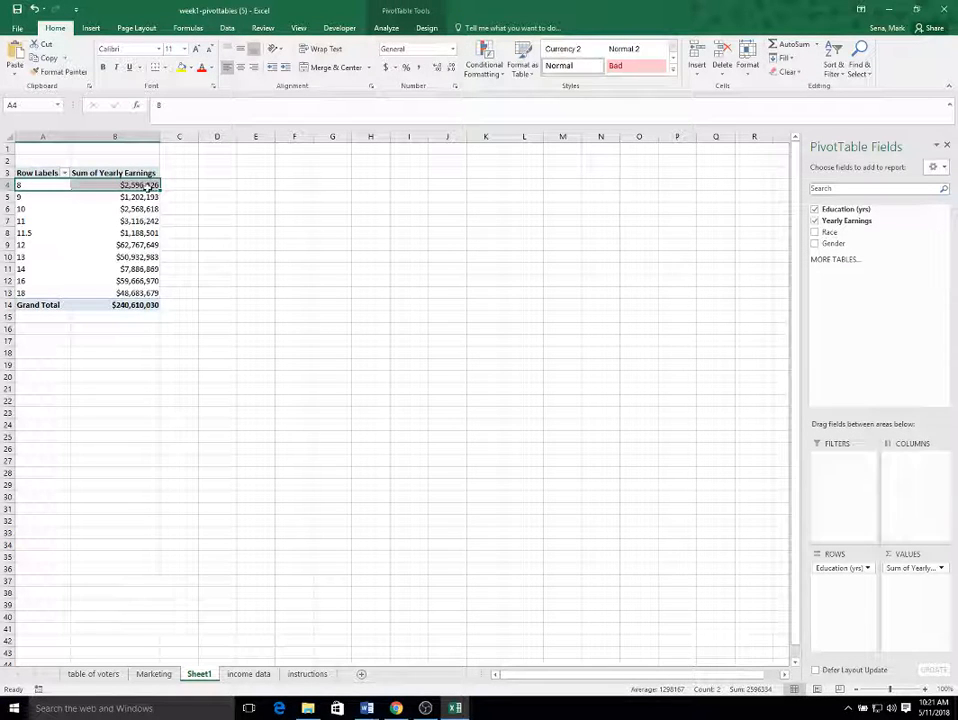
{"action": "left_click", "coordinate": [148, 186]}
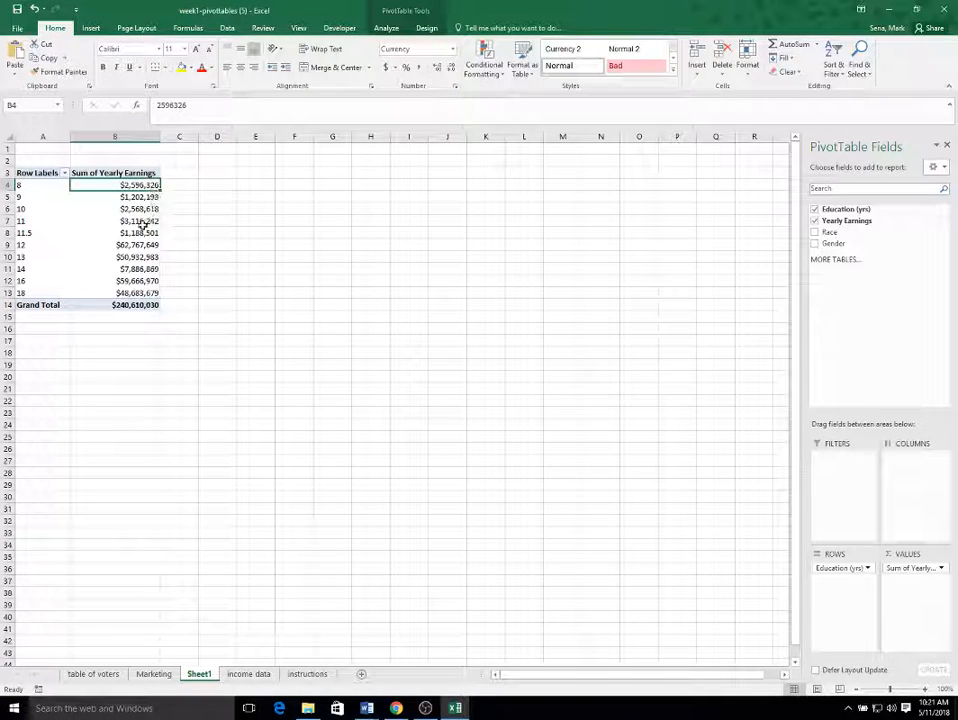
{"action": "left_click", "coordinate": [20, 198]}
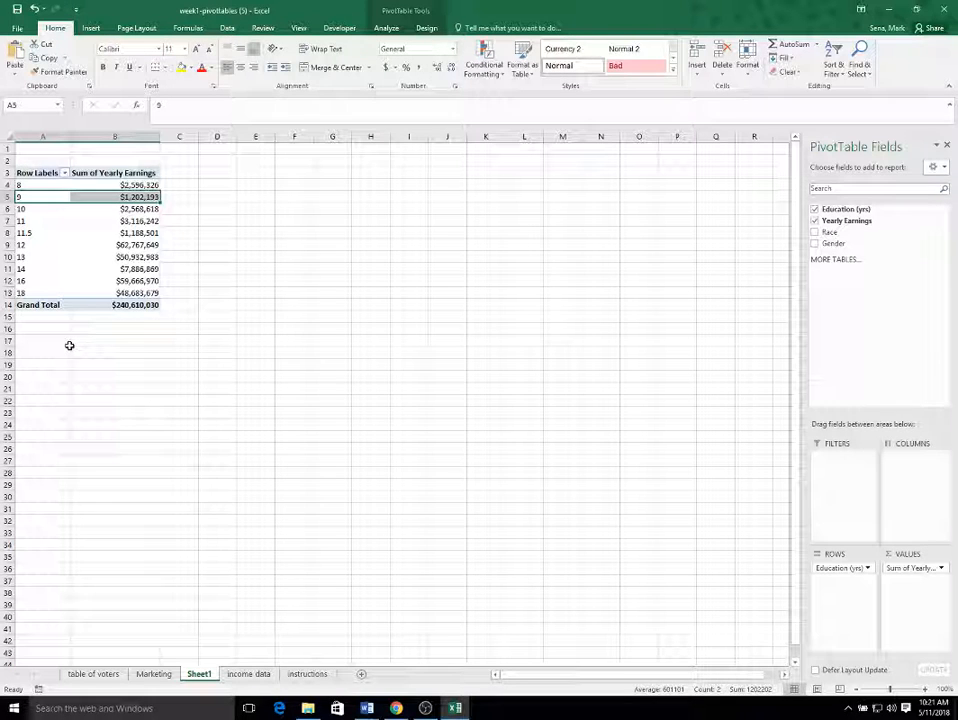
{"action": "left_click", "coordinate": [28, 185]}
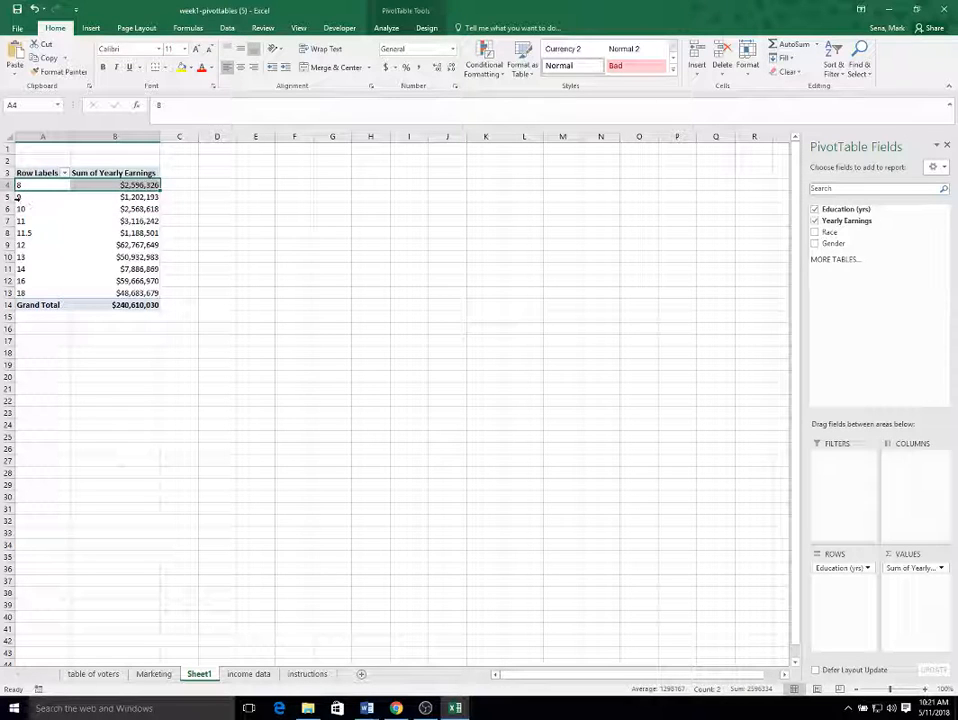
{"action": "left_click", "coordinate": [31, 198]}
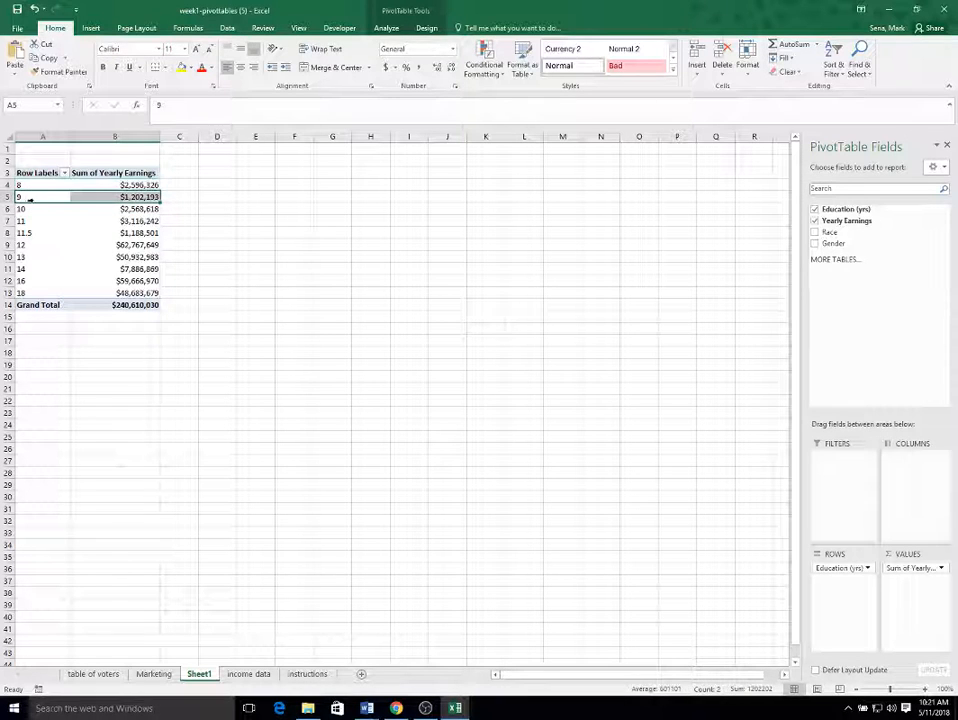
{"action": "left_click", "coordinate": [38, 214]}
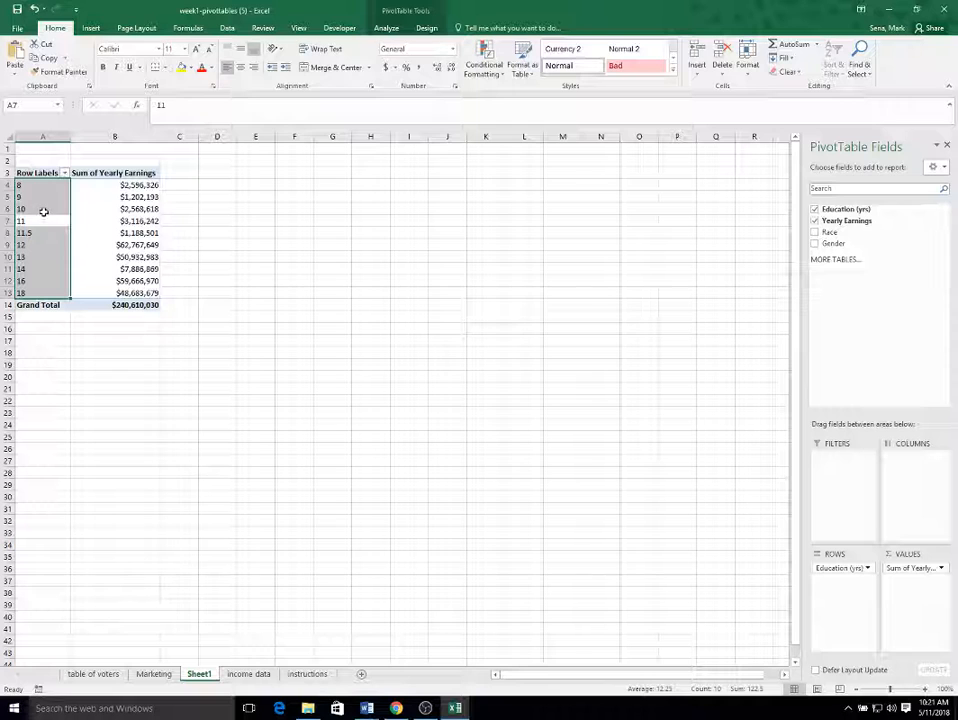
{"action": "left_click", "coordinate": [42, 206]}
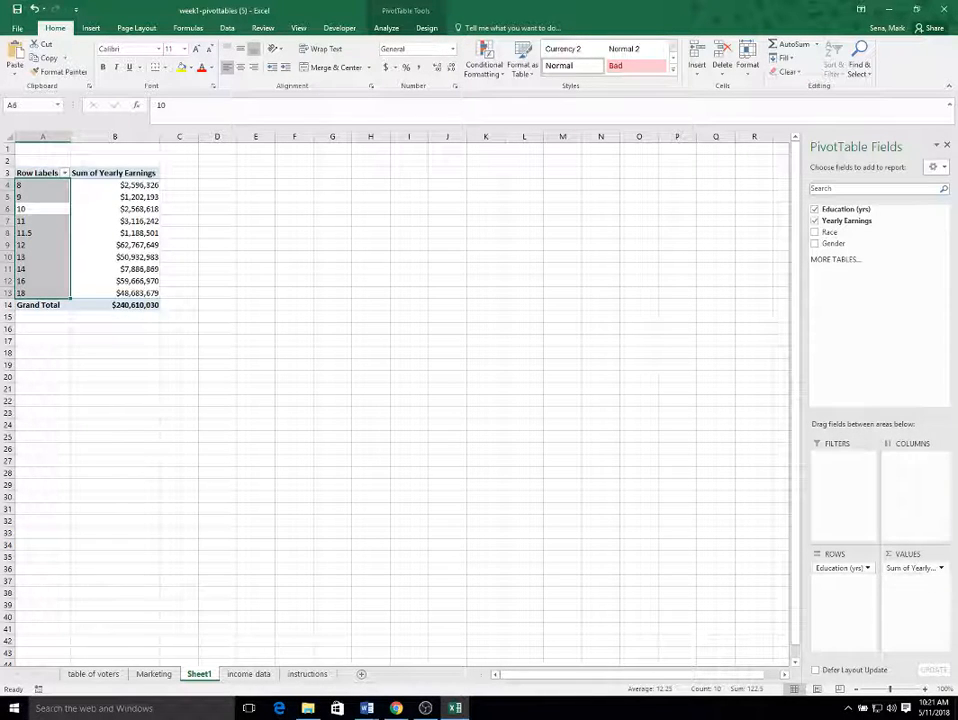
Step: Change the Yearly Earnings value field in the pivot table to summarize by Average
{"action": "left_click", "coordinate": [941, 569]}
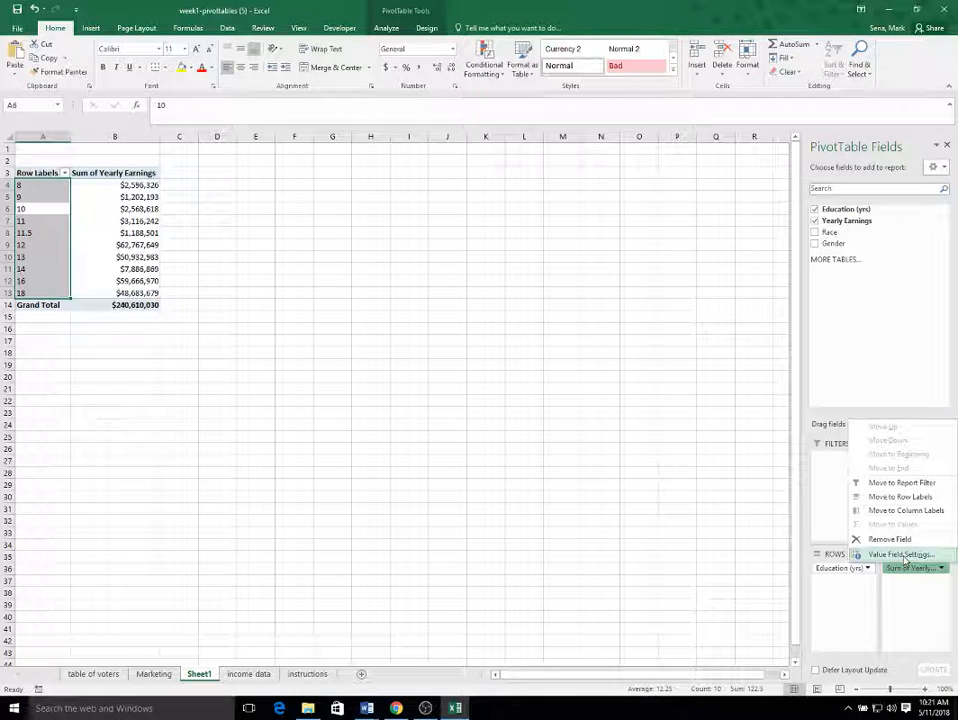
{"action": "left_click", "coordinate": [903, 555]}
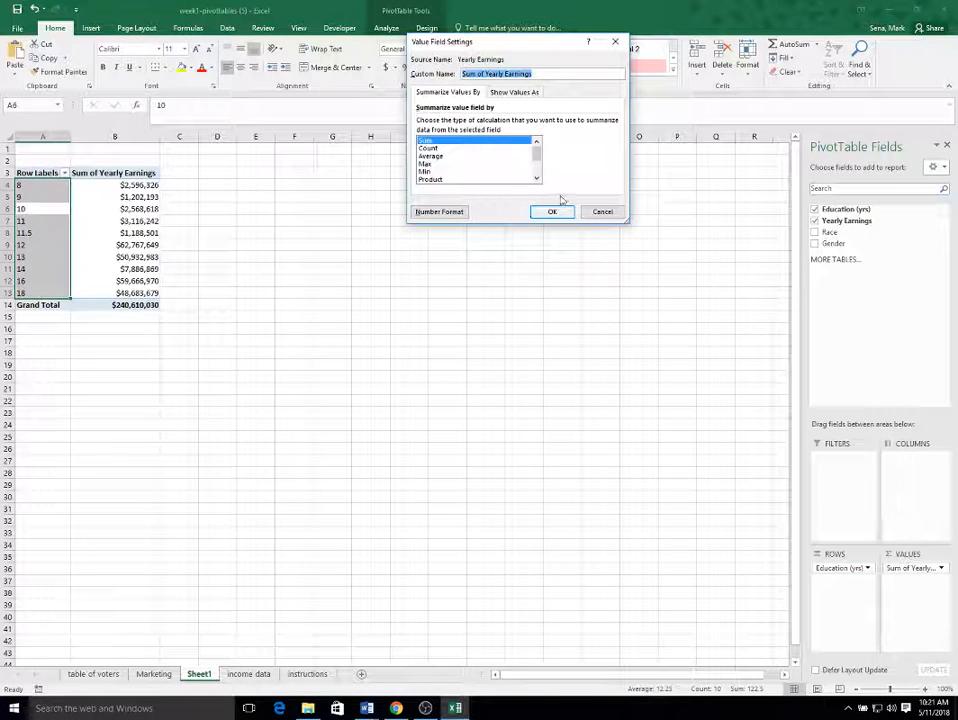
{"action": "left_click", "coordinate": [432, 148]}
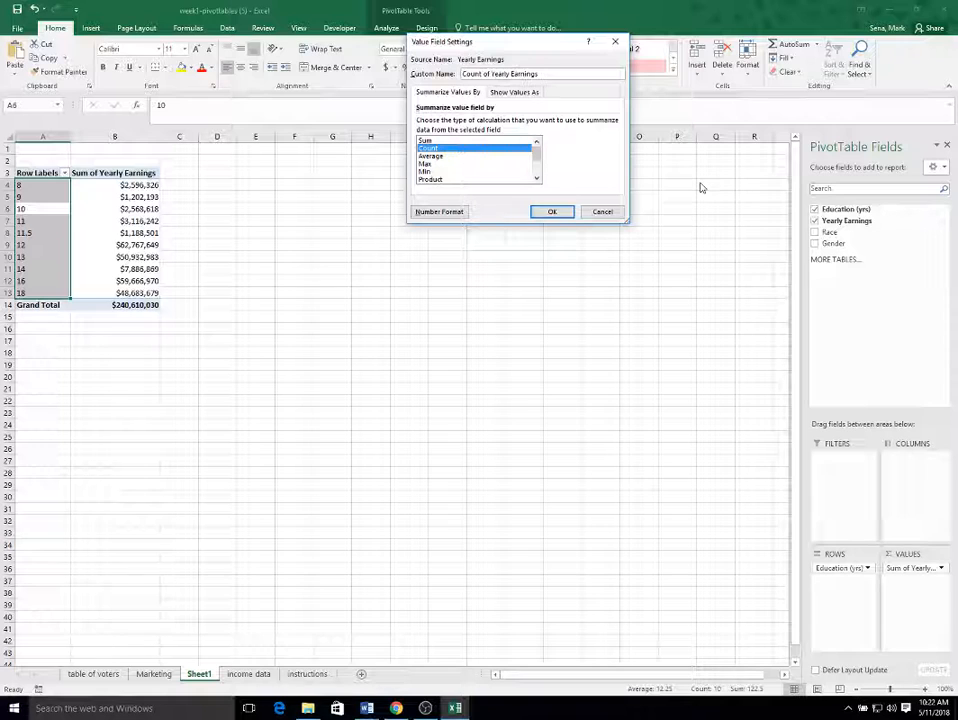
{"action": "key", "text": "Up"}
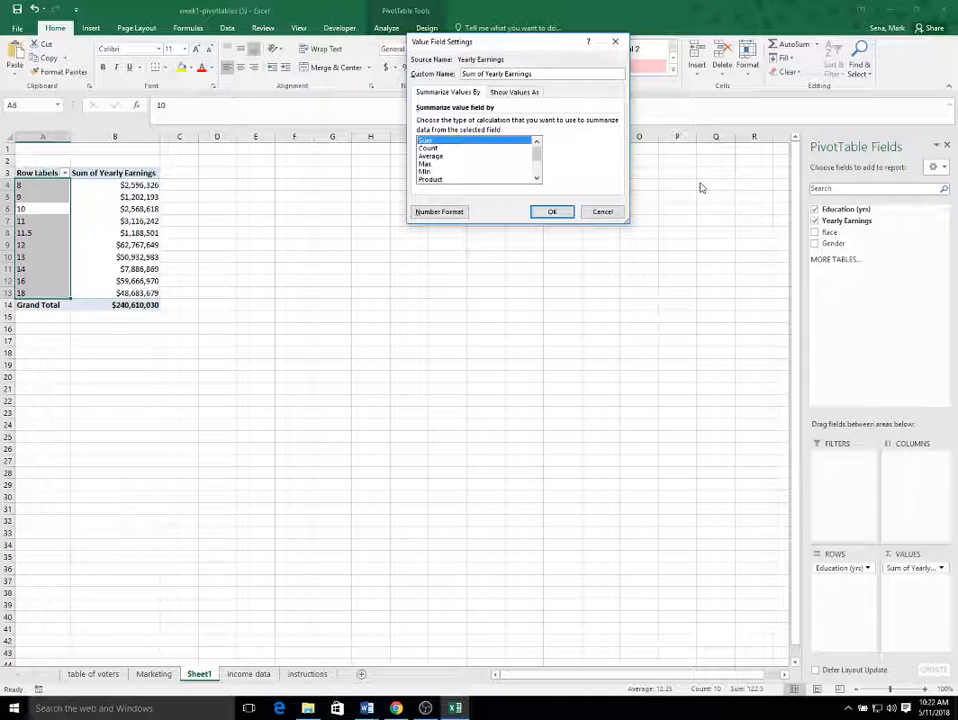
{"action": "key", "text": "Down"}
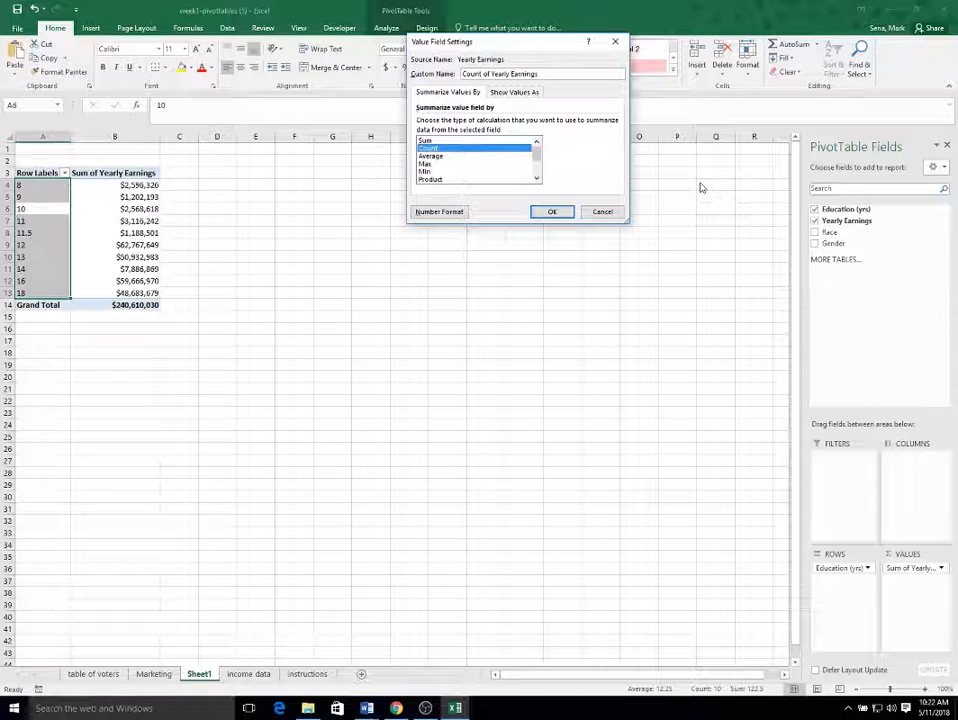
{"action": "key", "text": "Down"}
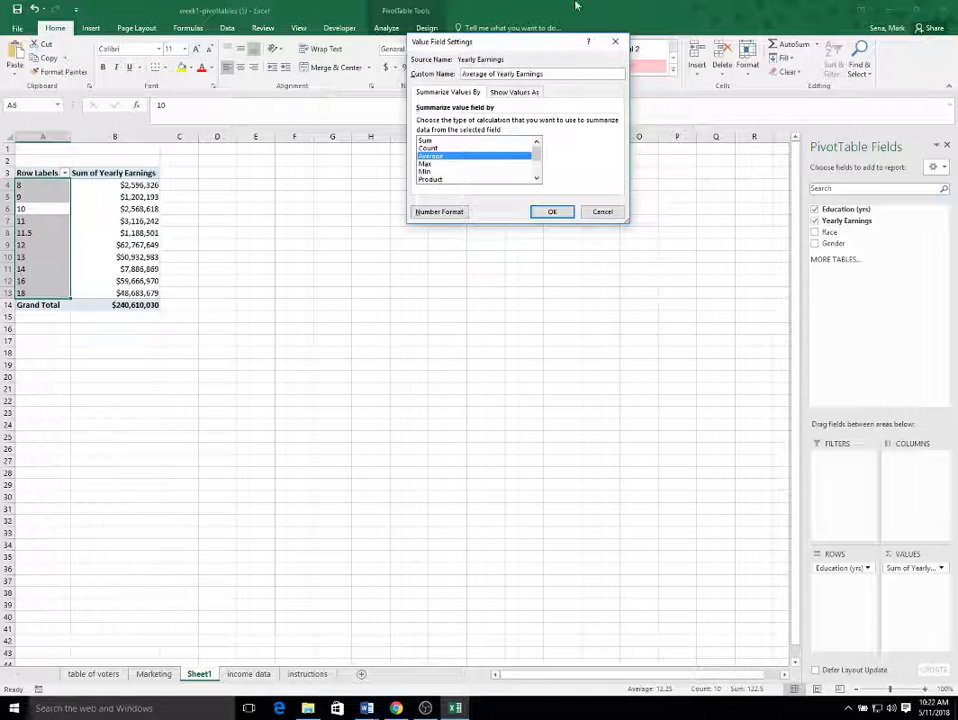
{"action": "left_click", "coordinate": [552, 212]}
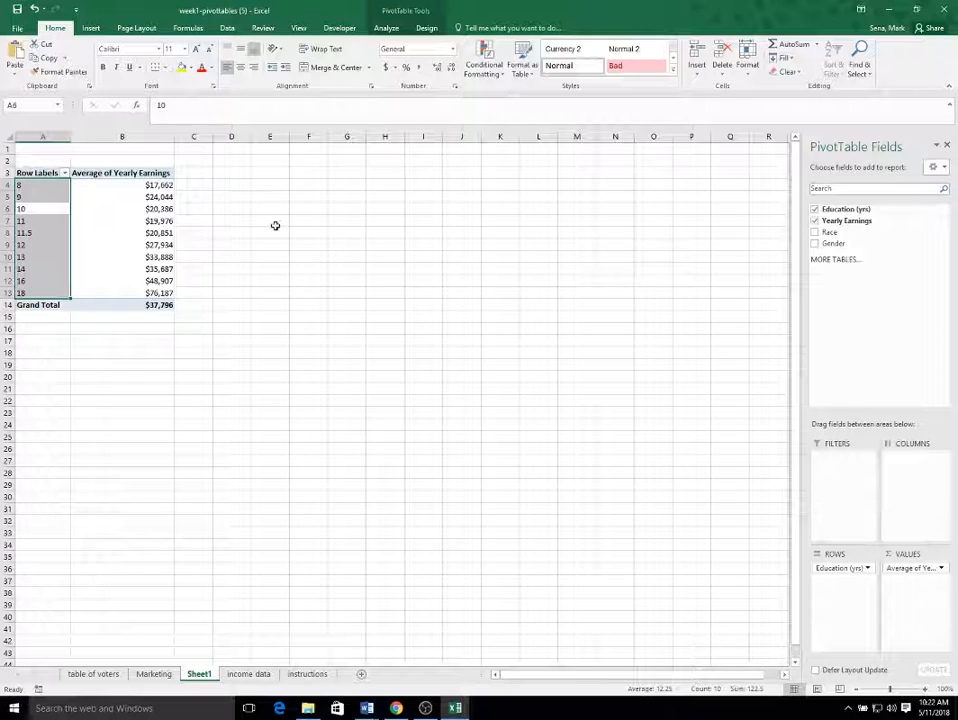
Step: Examine how average yearly earnings change across the education levels in the pivot table, from 8 through 18 years
{"action": "left_click", "coordinate": [132, 185]}
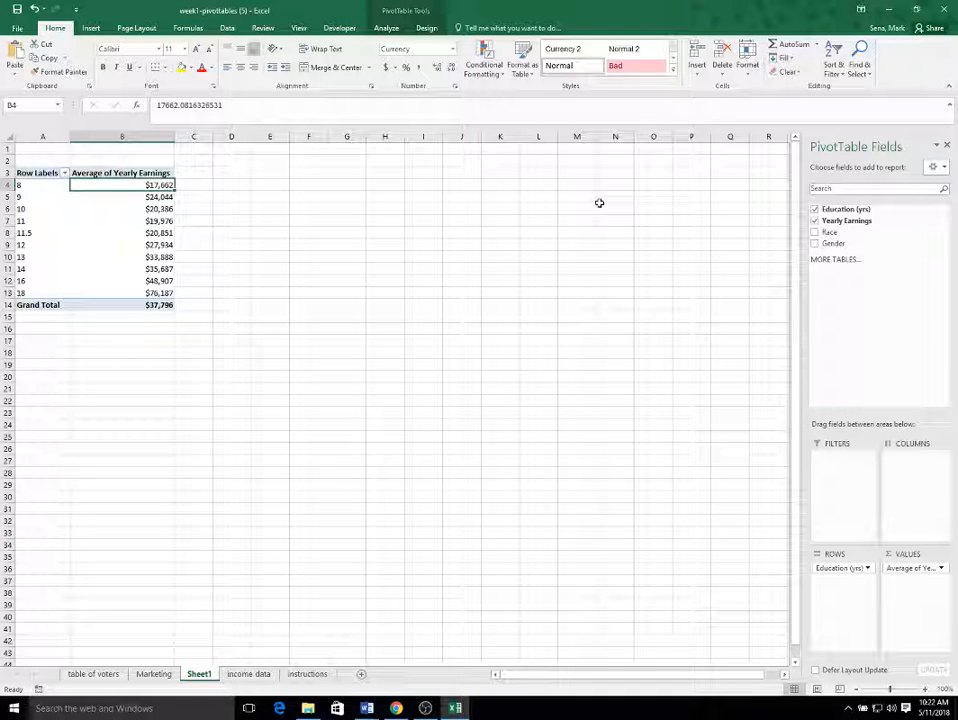
{"action": "key", "text": "Down"}
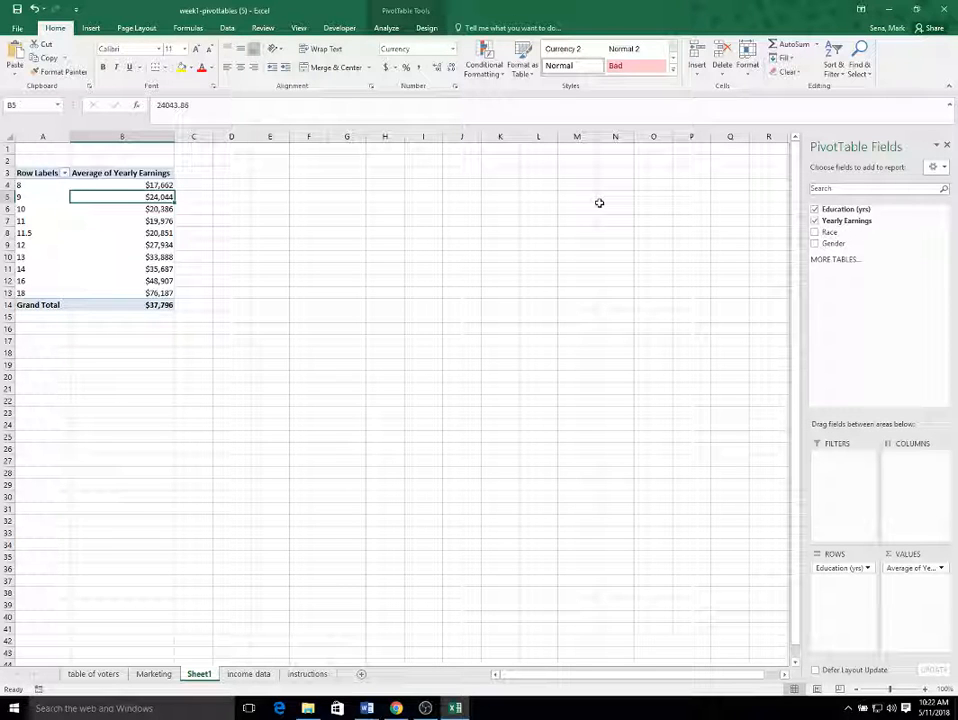
{"action": "key", "text": "Down"}
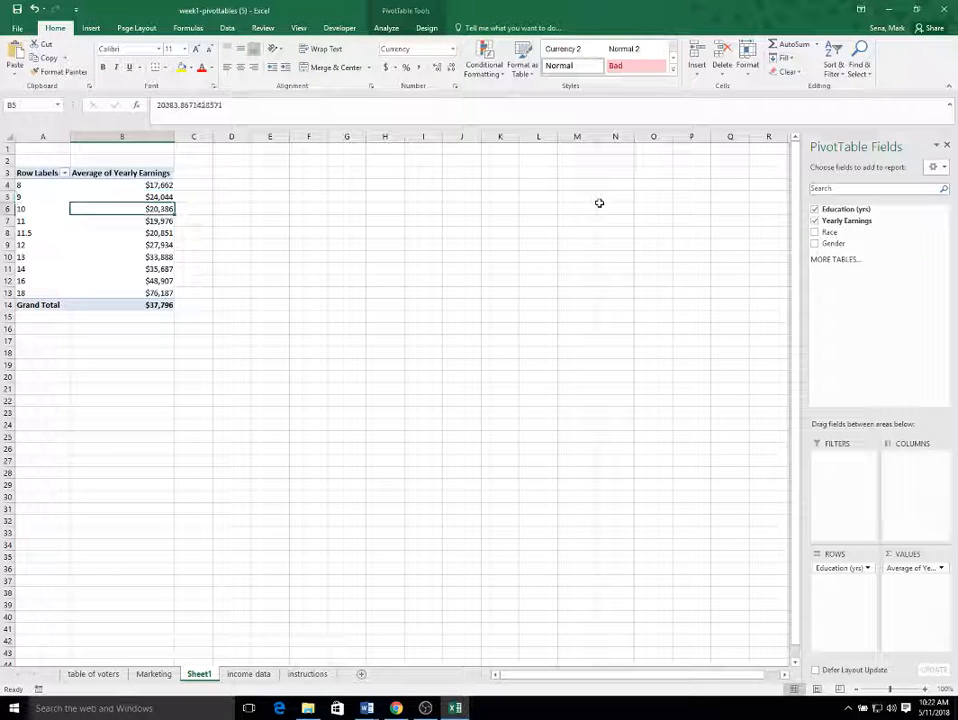
{"action": "key", "text": "Down"}
{"action": "key", "text": "Up"}
{"action": "key", "text": "Down"}
{"action": "key", "text": "Down"}
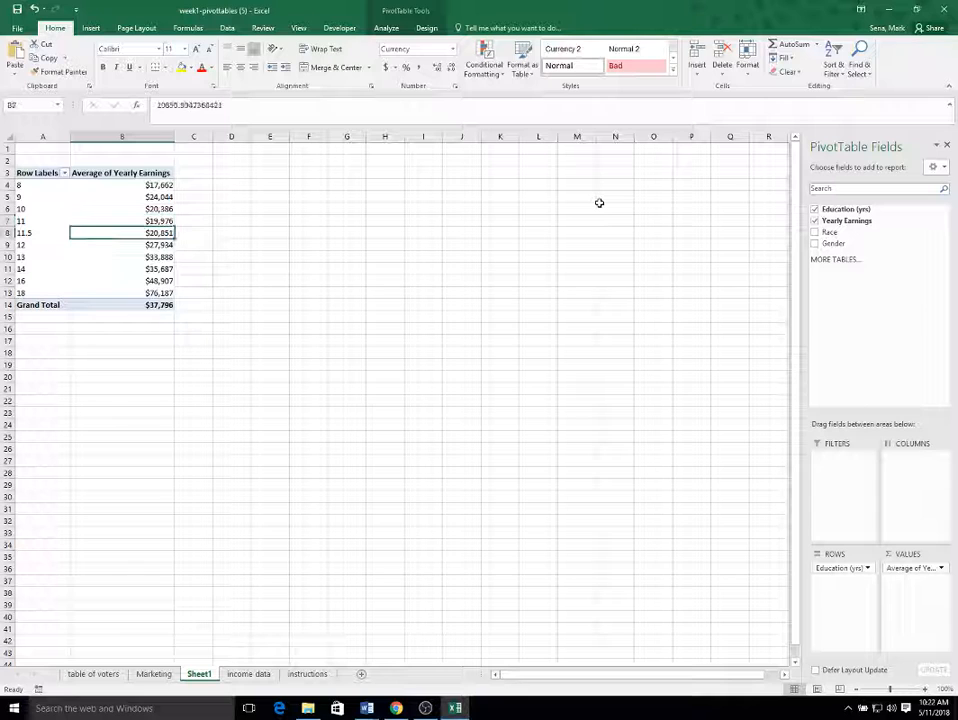
{"action": "key", "text": "Down"}
{"action": "key", "text": "Up"}
{"action": "key", "text": "Up"}
{"action": "key", "text": "Up"}
{"action": "key", "text": "Up"}
{"action": "key", "text": "Down"}
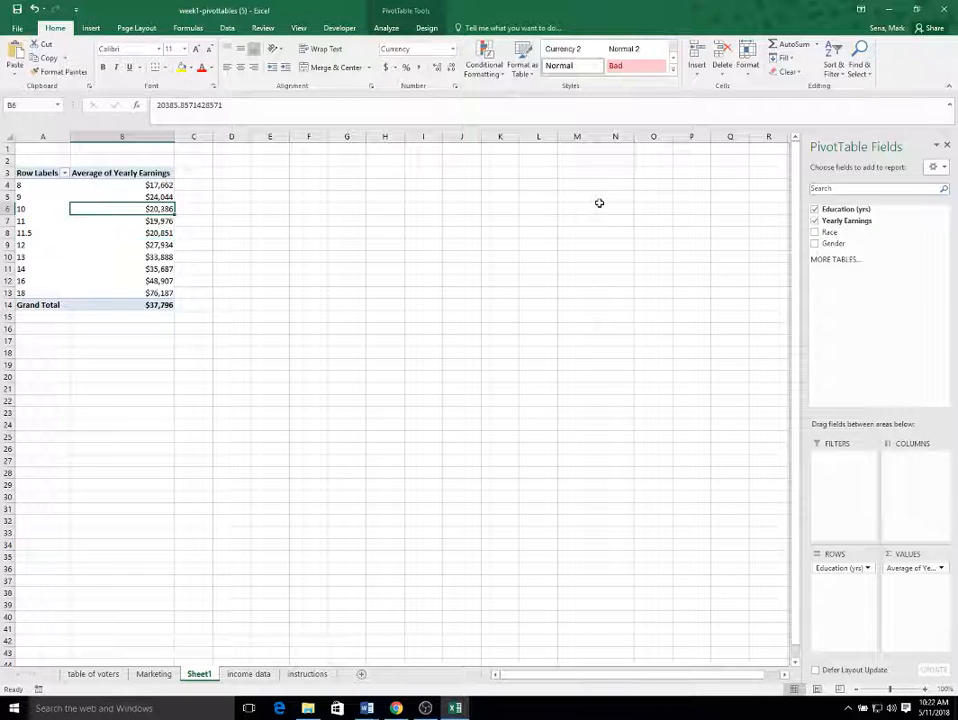
{"action": "key", "text": "Down"}
{"action": "key", "text": "Down"}
{"action": "key", "text": "Down"}
{"action": "key", "text": "Down"}
{"action": "key", "text": "Down"}
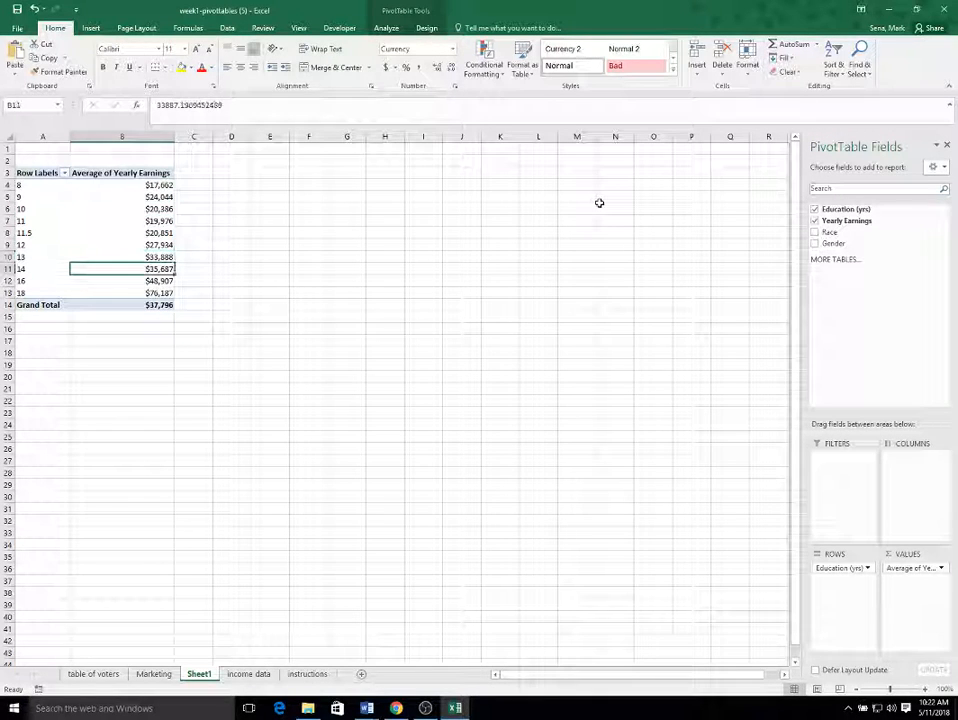
{"action": "key", "text": "Down"}
{"action": "key", "text": "Down"}
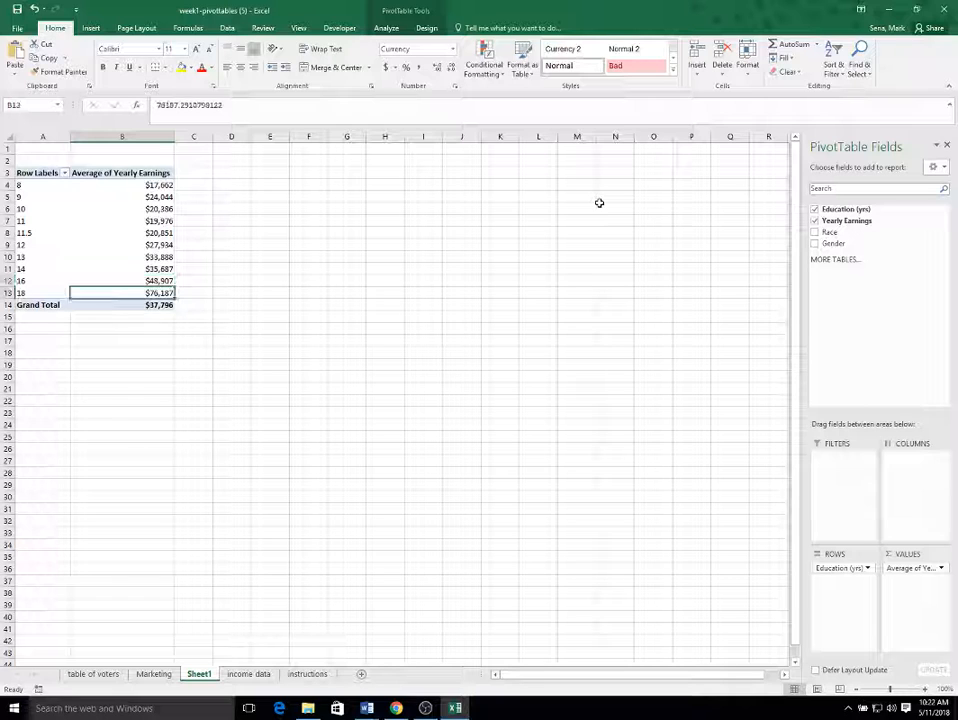
{"action": "key", "text": "Up"}
{"action": "key", "text": "Up"}
{"action": "key", "text": "Up"}
{"action": "key", "text": "Up"}
{"action": "key", "text": "Up"}
{"action": "key", "text": "Up"}
{"action": "key", "text": "Up"}
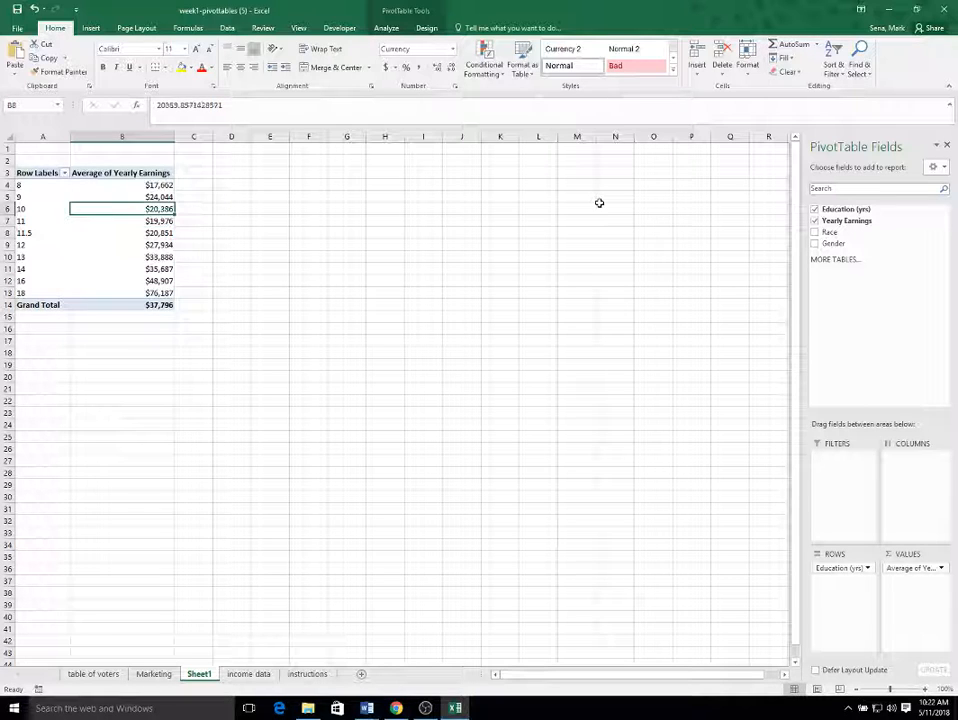
{"action": "key", "text": "Up"}
{"action": "key", "text": "Down"}
{"action": "key", "text": "Down"}
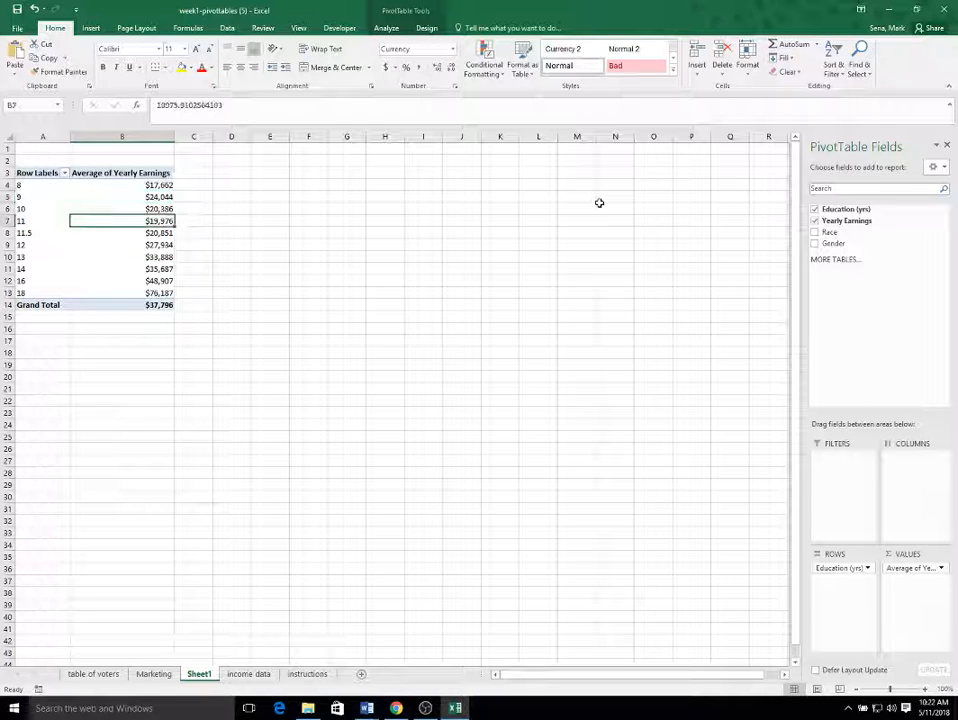
{"action": "key", "text": "Down"}
{"action": "key", "text": "Down"}
{"action": "key", "text": "Down"}
{"action": "key", "text": "Down"}
{"action": "key", "text": "Down"}
{"action": "key", "text": "Down"}
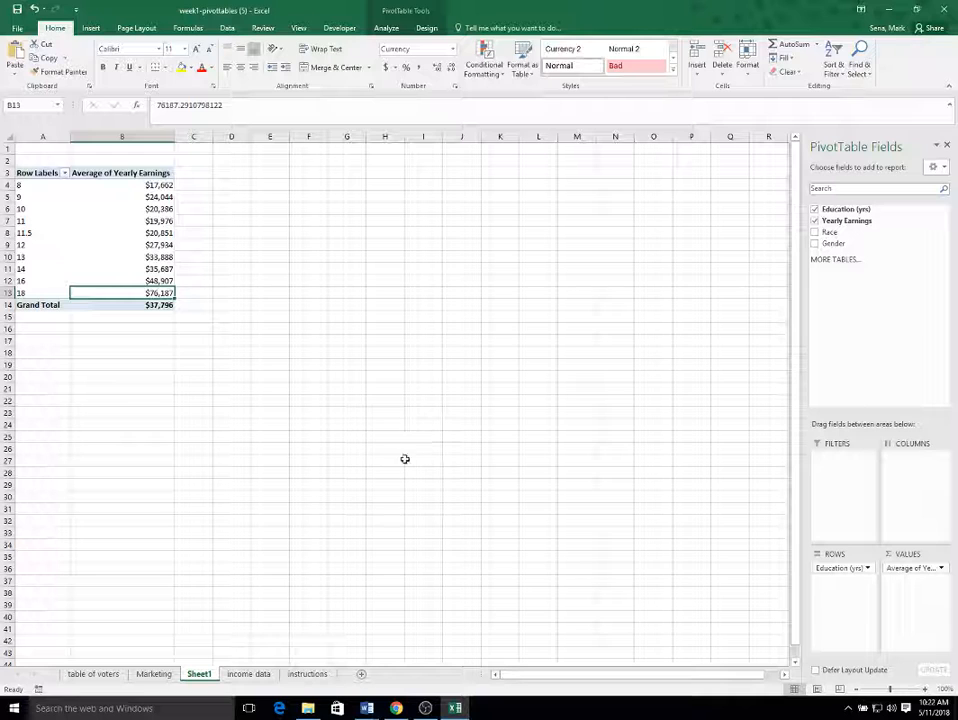
Step: Rename the pivot table's row labels header in A3 as "Yrs of Education"
{"action": "left_click", "coordinate": [43, 173]}
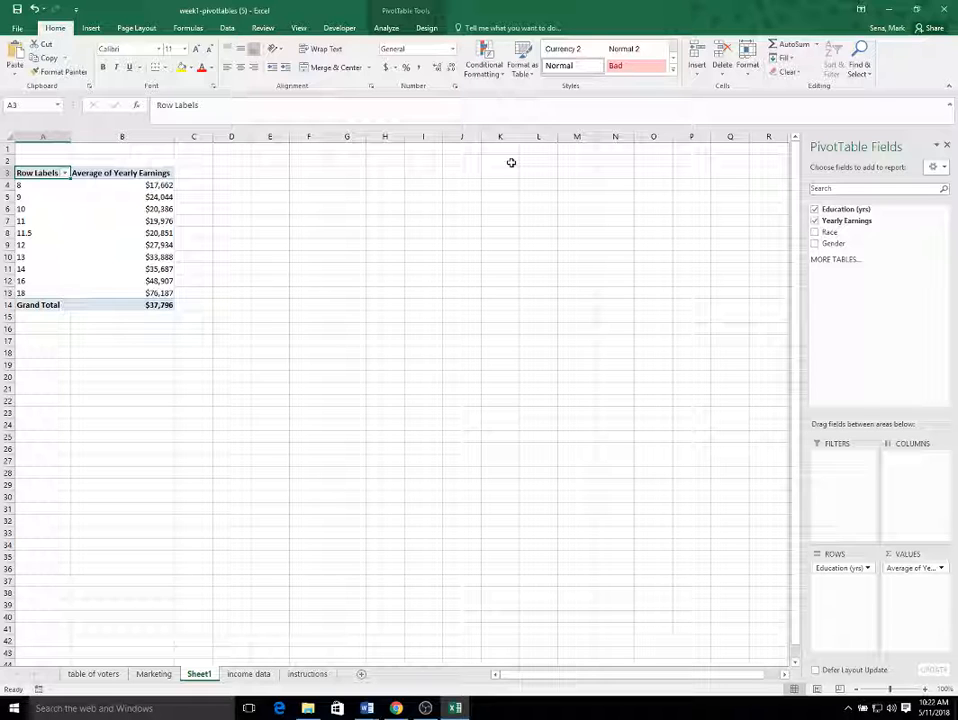
{"action": "type", "text": "Yrs of"}
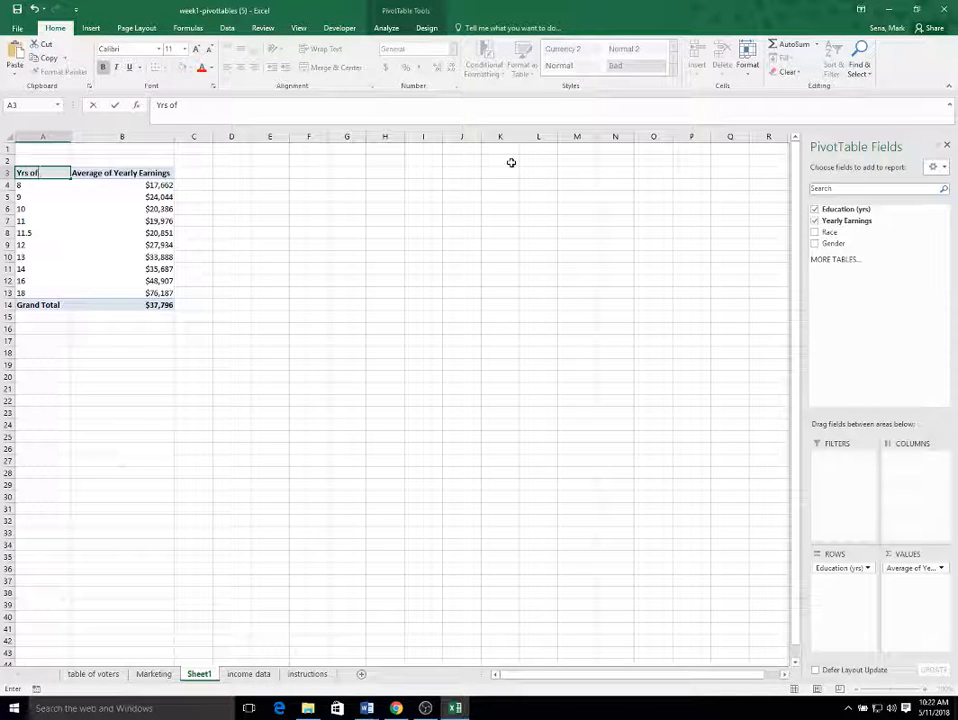
{"action": "type", "text": " Educati"}
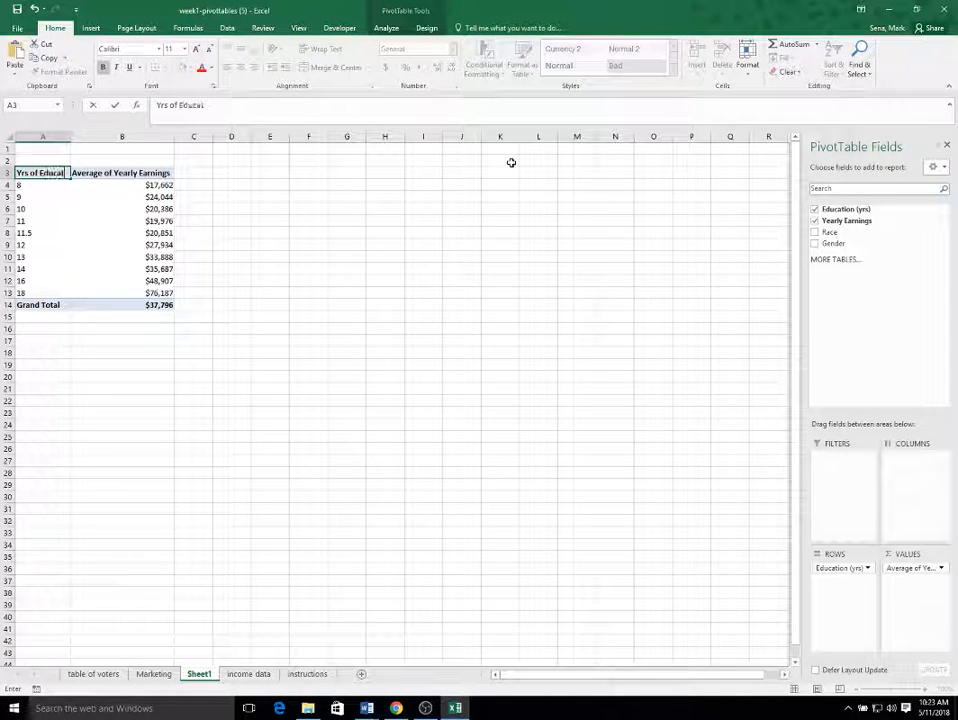
{"action": "type", "text": "on"}
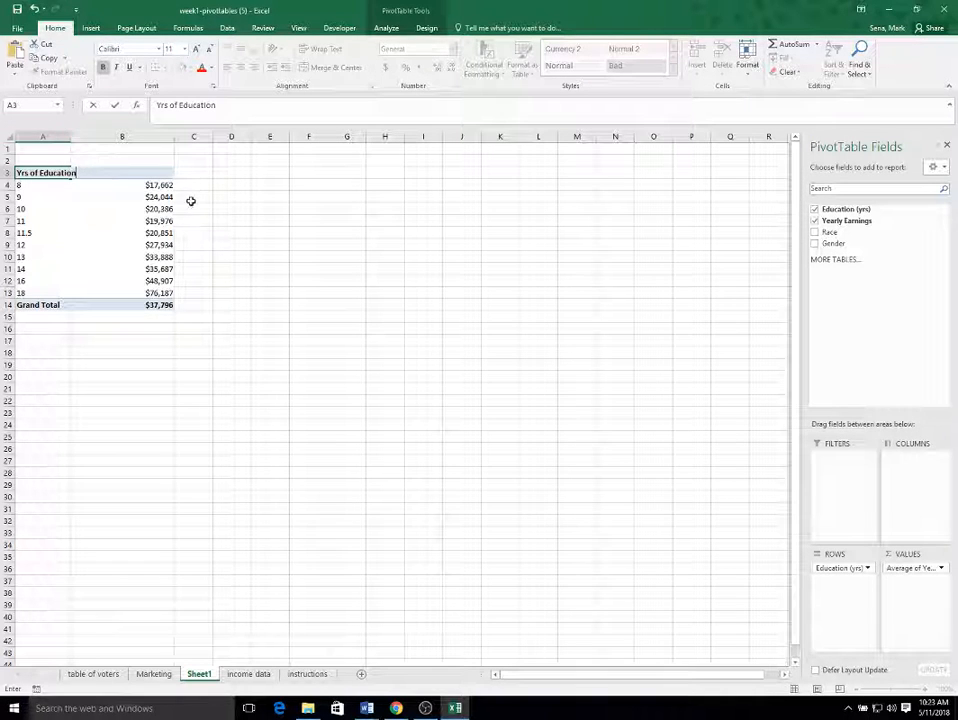
Step: Shorten the pivot table's value header in B3 to "Average Earnings"
{"action": "left_click", "coordinate": [145, 178]}
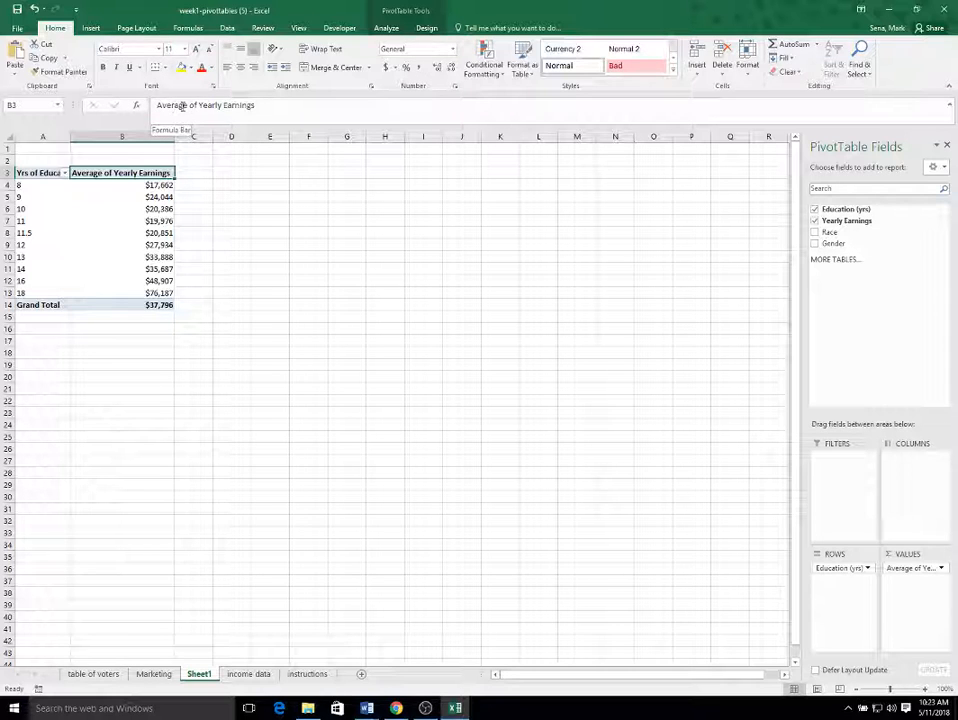
{"action": "left_click_drag", "start_coordinate": [188, 106], "coordinate": [232, 107]}
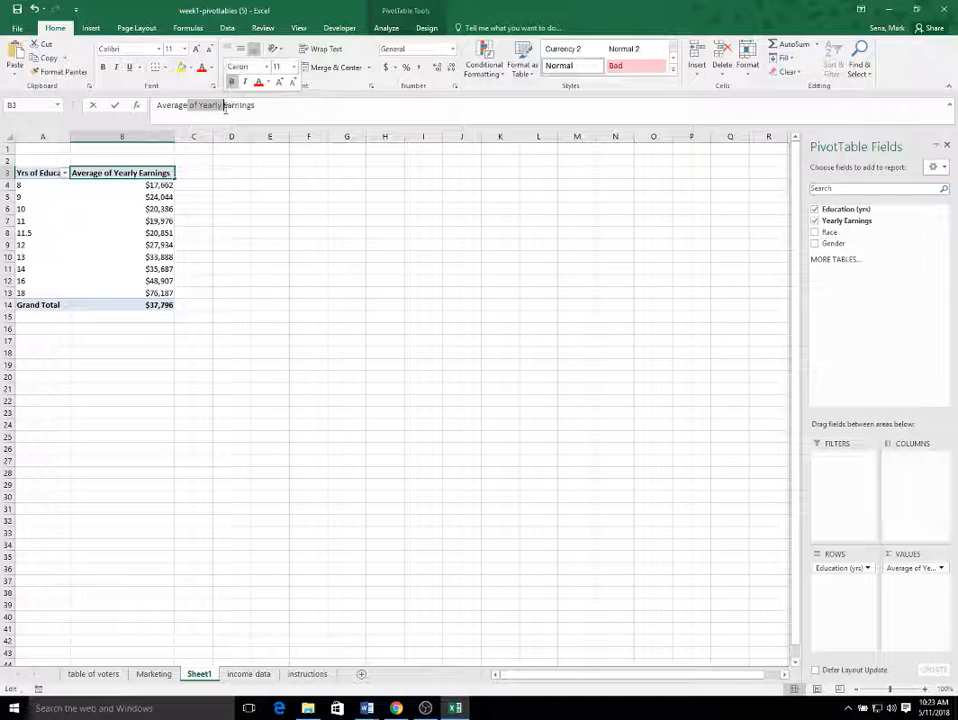
{"action": "key", "text": "BackSpace"}
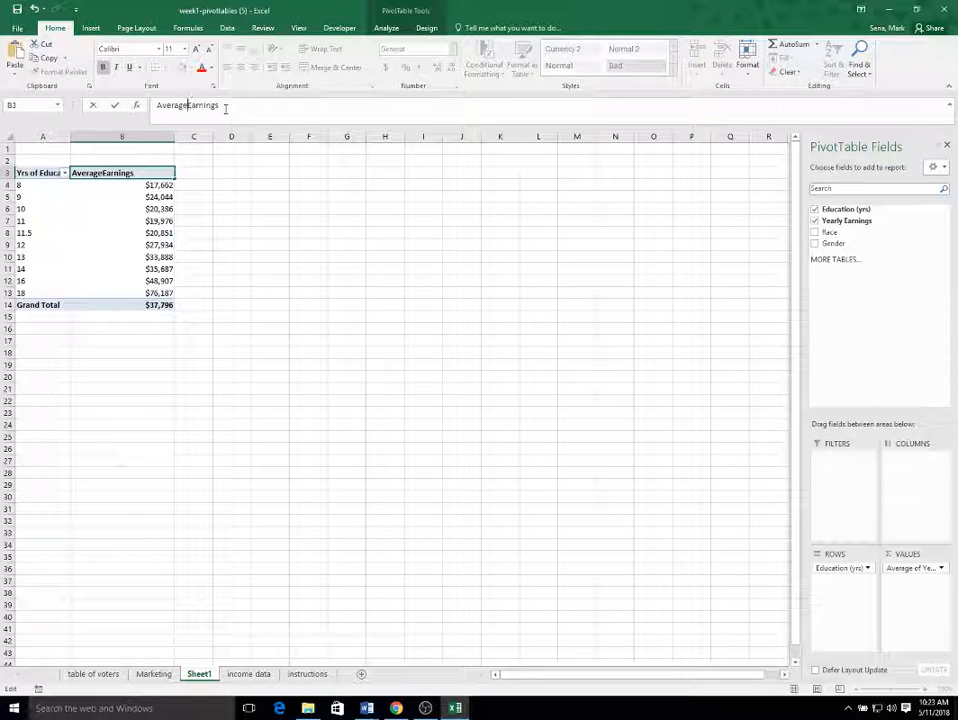
{"action": "left_click", "coordinate": [214, 220]}
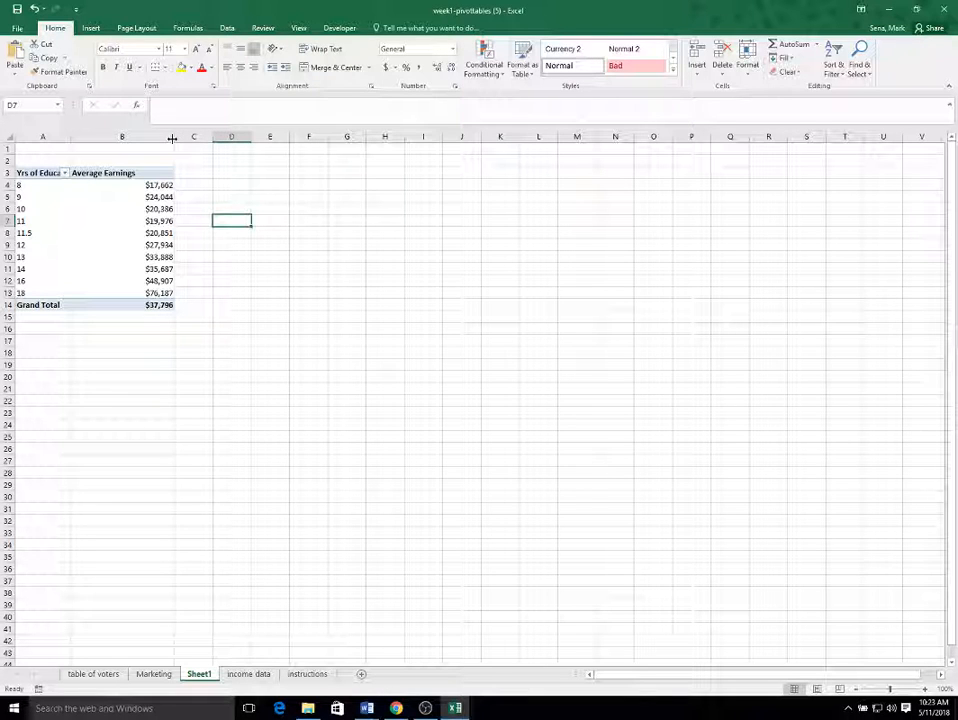
Step: Autofit the widths of columns A and B to the pivot table's contents
{"action": "double_click", "coordinate": [69, 136]}
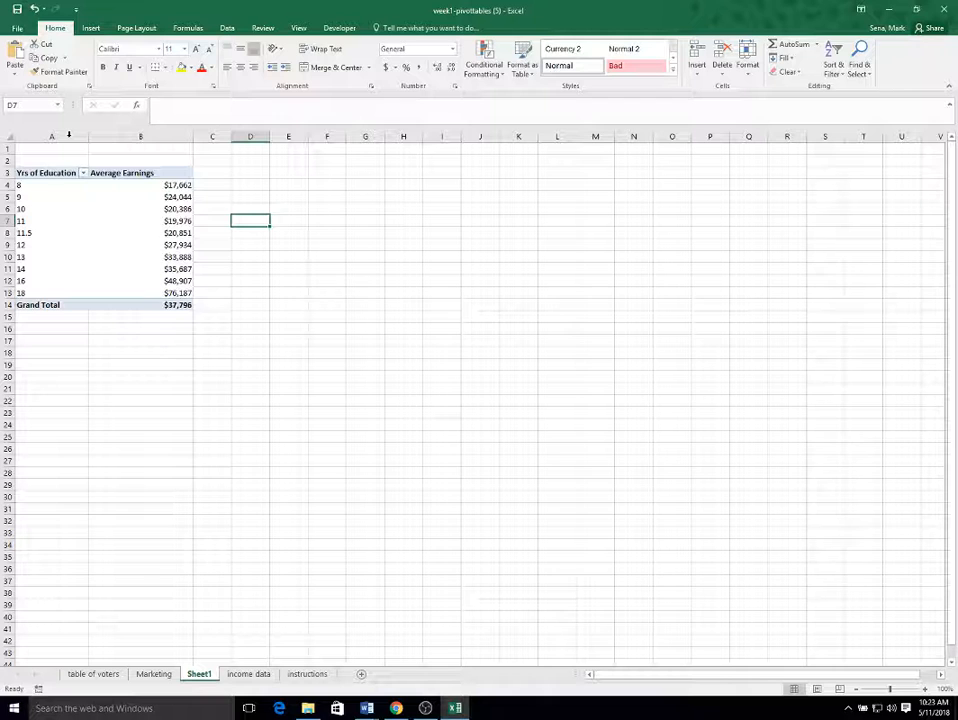
{"action": "double_click", "coordinate": [192, 136]}
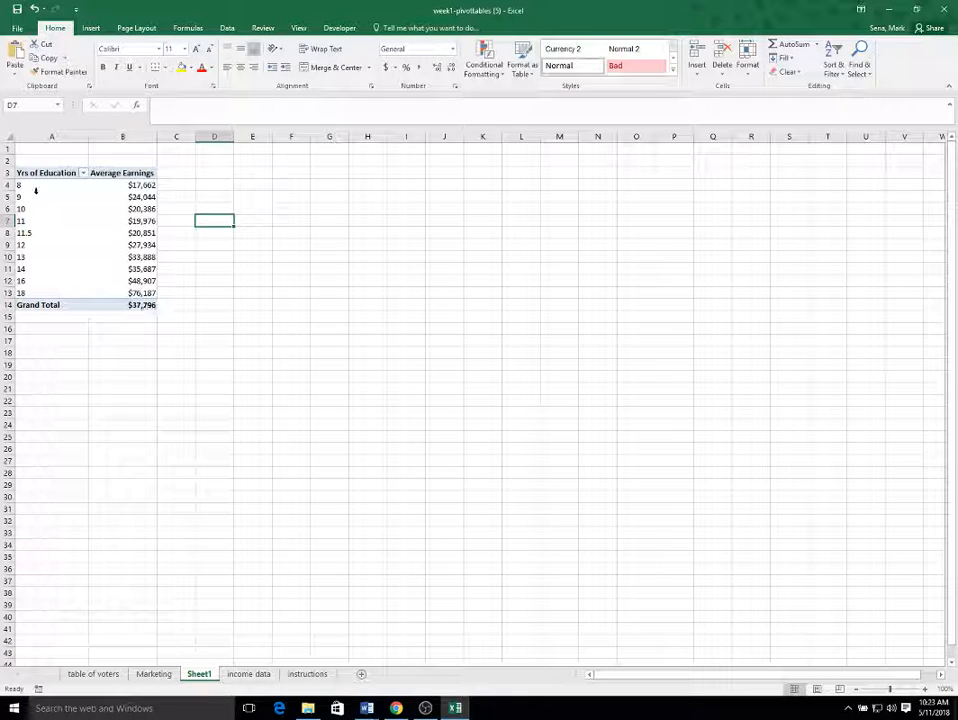
Step: Rename the Sheet1 worksheet as "Earnings by Yrs of Education" and save the workbook
{"action": "double_click", "coordinate": [198, 674]}
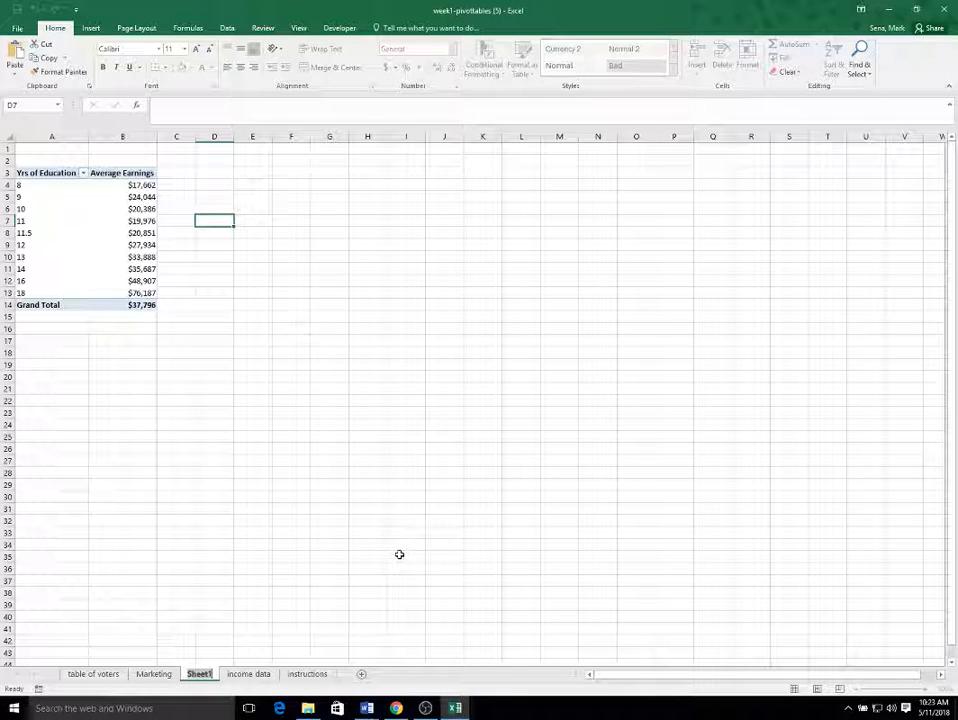
{"action": "type", "text": "E"}
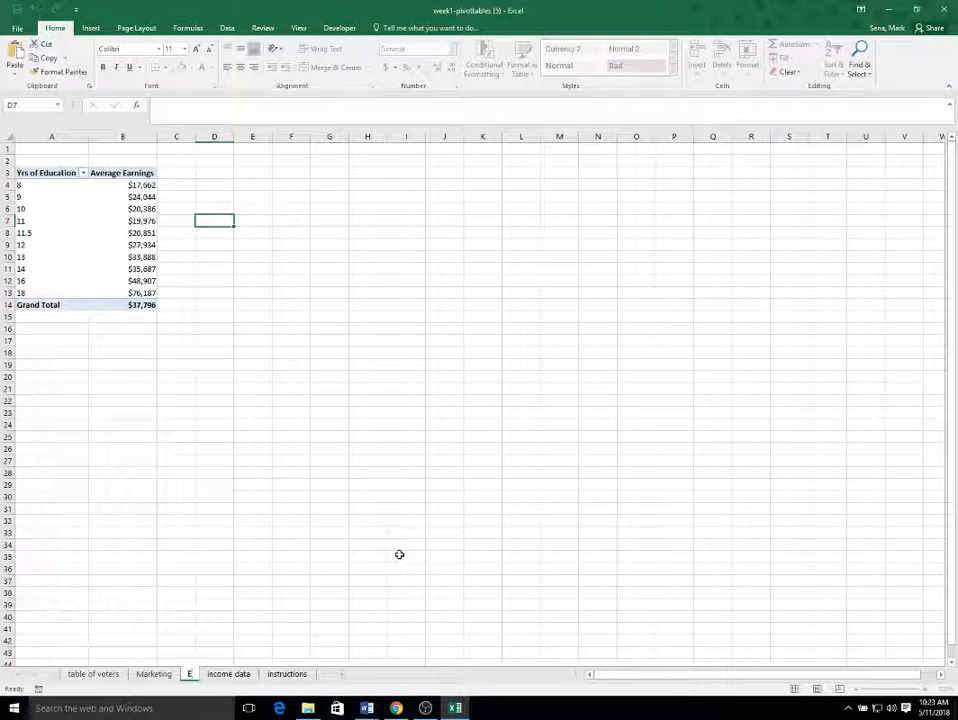
{"action": "type", "text": "arning"}
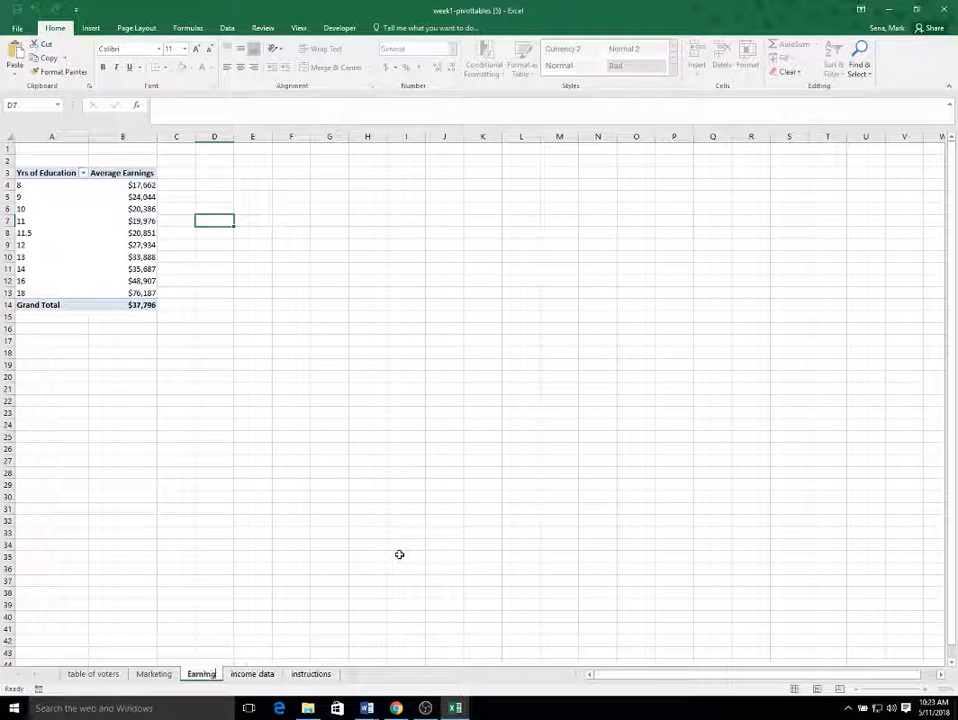
{"action": "type", "text": "s by Yrs of E"}
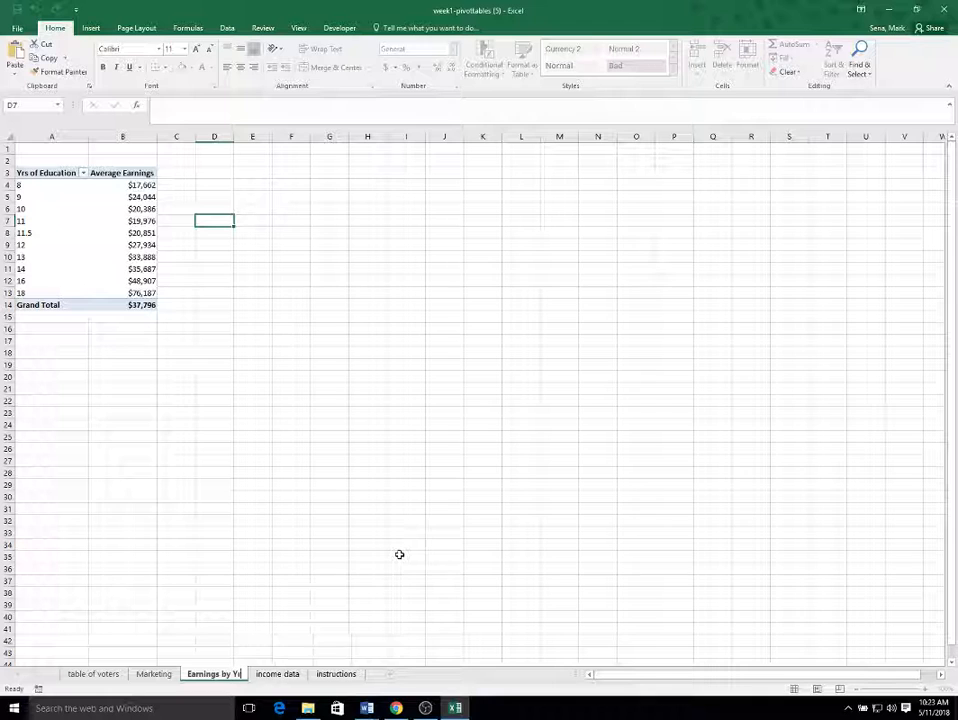
{"action": "type", "text": "ducation"}
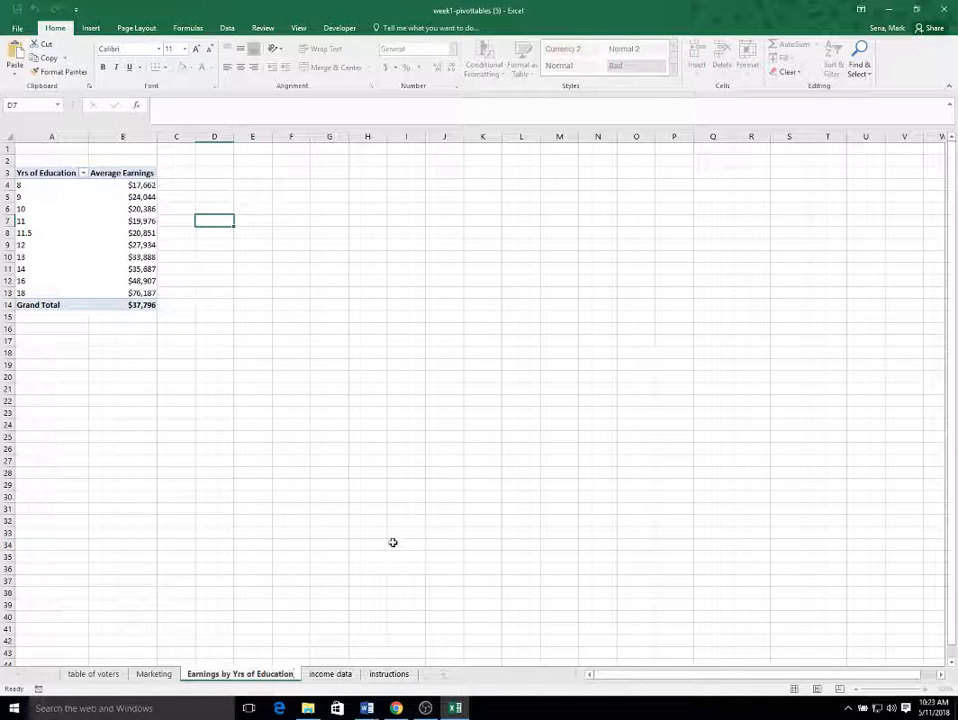
{"action": "left_click", "coordinate": [393, 542]}
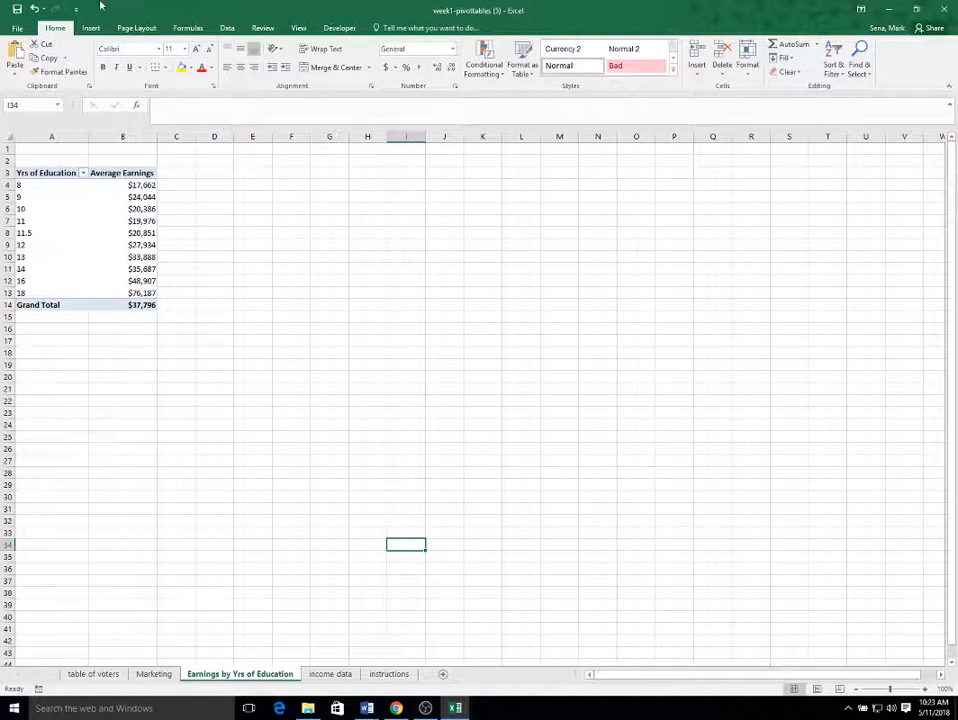
{"action": "left_click", "coordinate": [18, 10]}
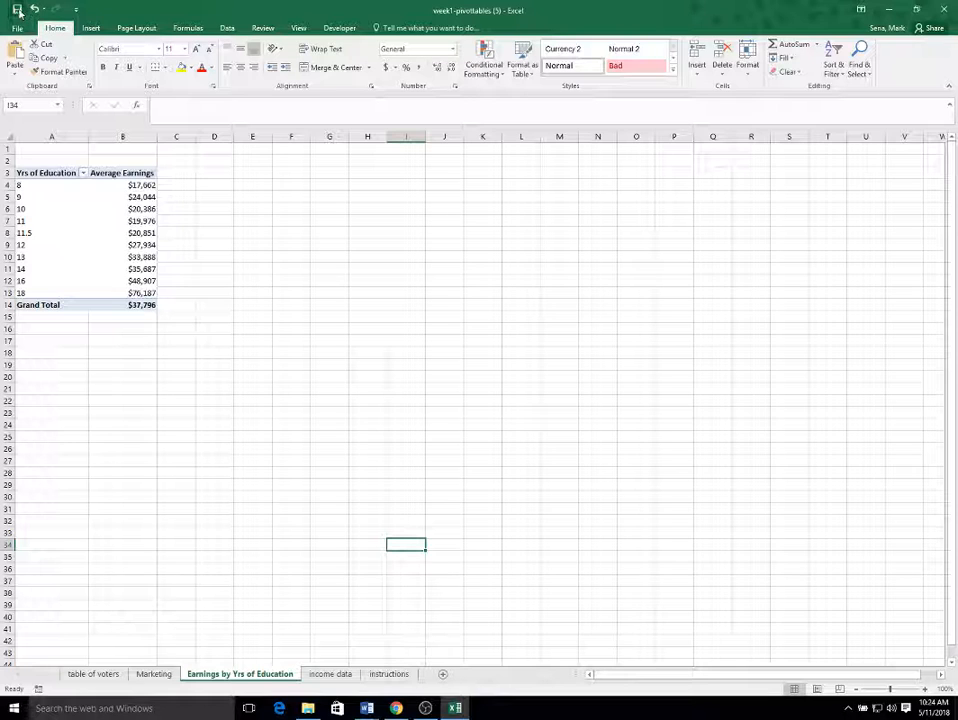